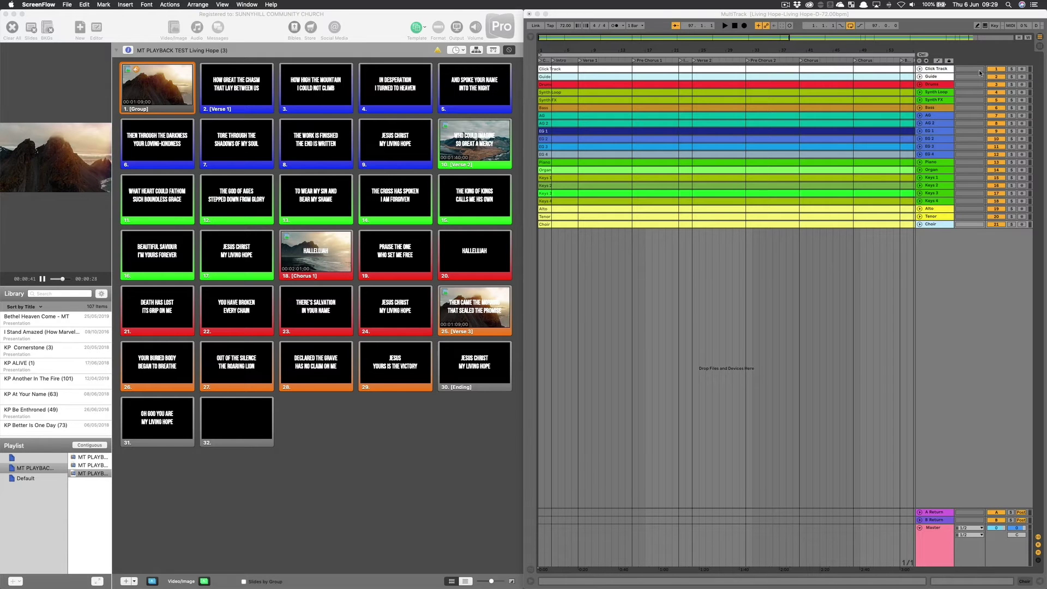
# Step: Unfold Guide, insert a MIDI track and move 3 MIDI directly beneath the Guide track
pyautogui.click(920, 79)
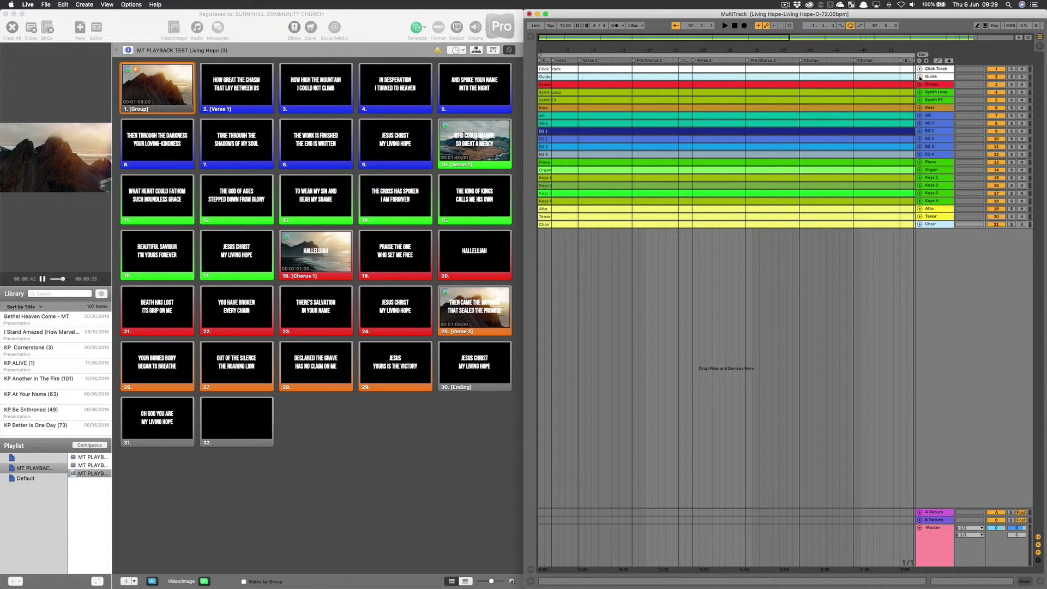
pyautogui.click(920, 77)
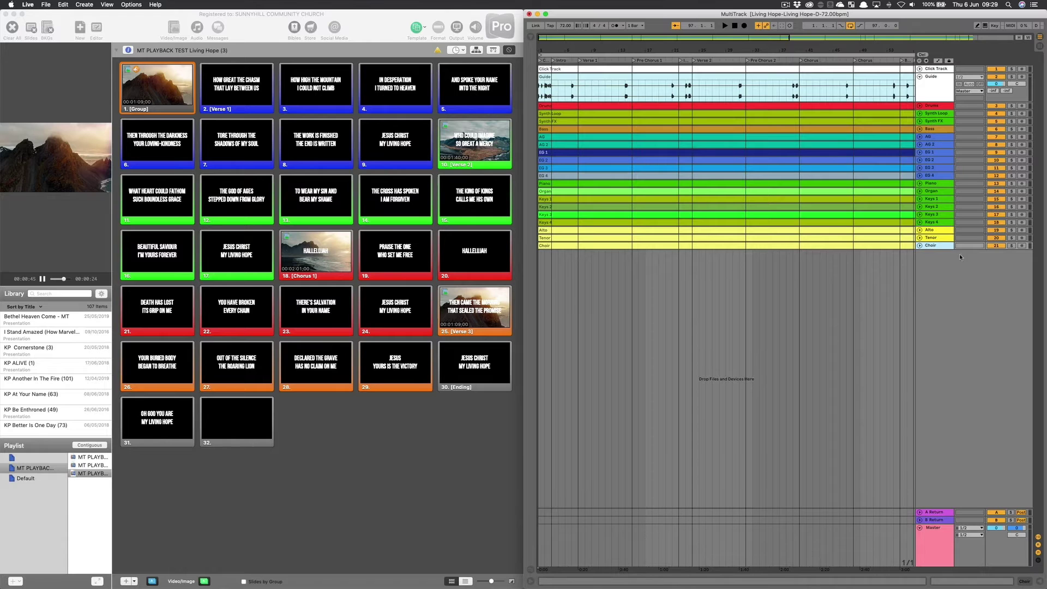
pyautogui.rightClick(944, 261)
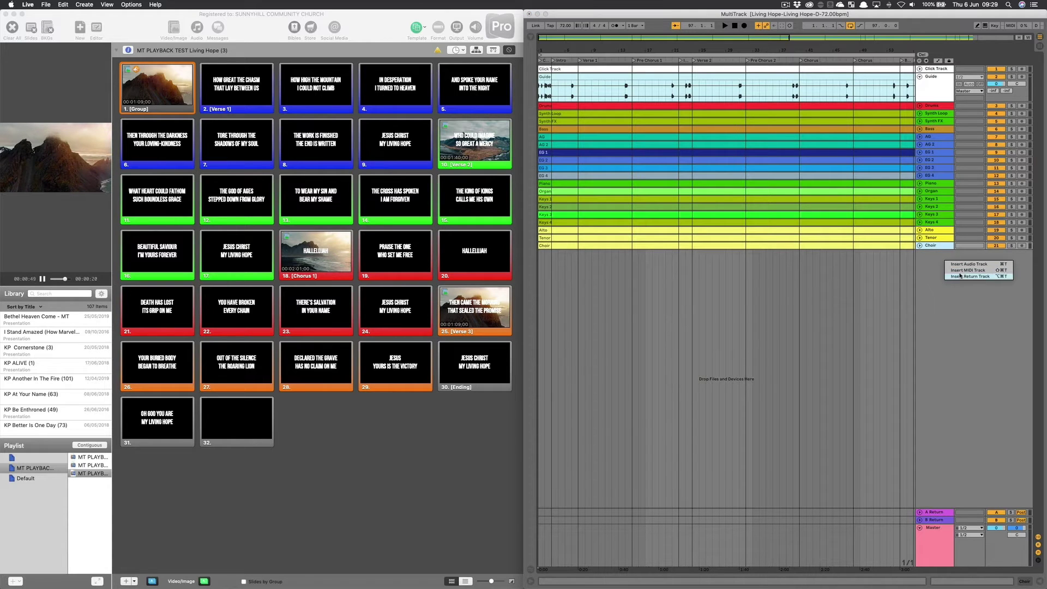
pyautogui.click(951, 270)
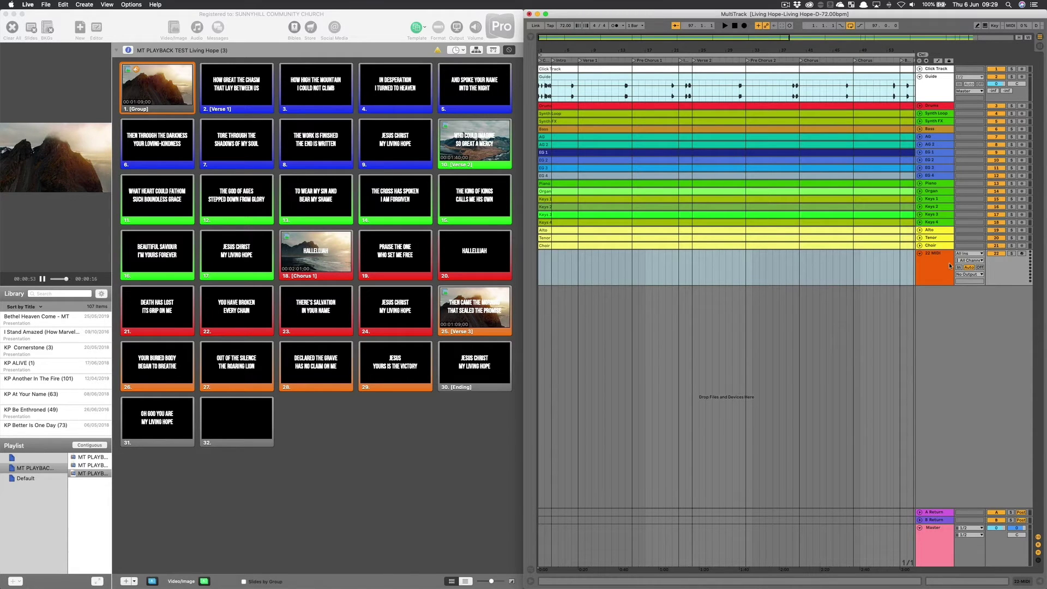
pyautogui.moveTo(934, 254); pyautogui.dragTo(799, 102)
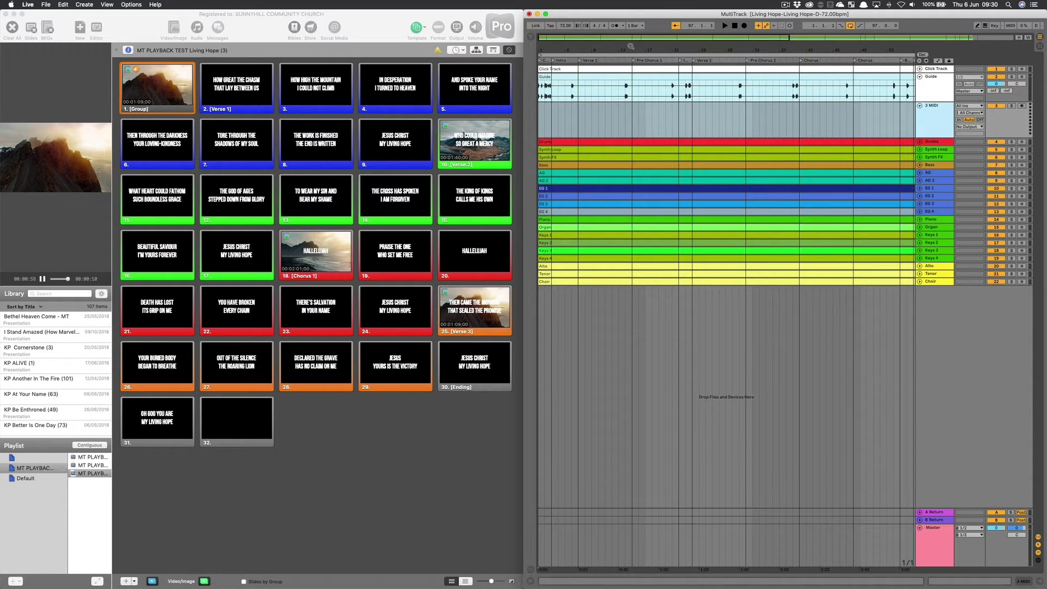
pyautogui.moveTo(630, 50); pyautogui.dragTo(630, 155)
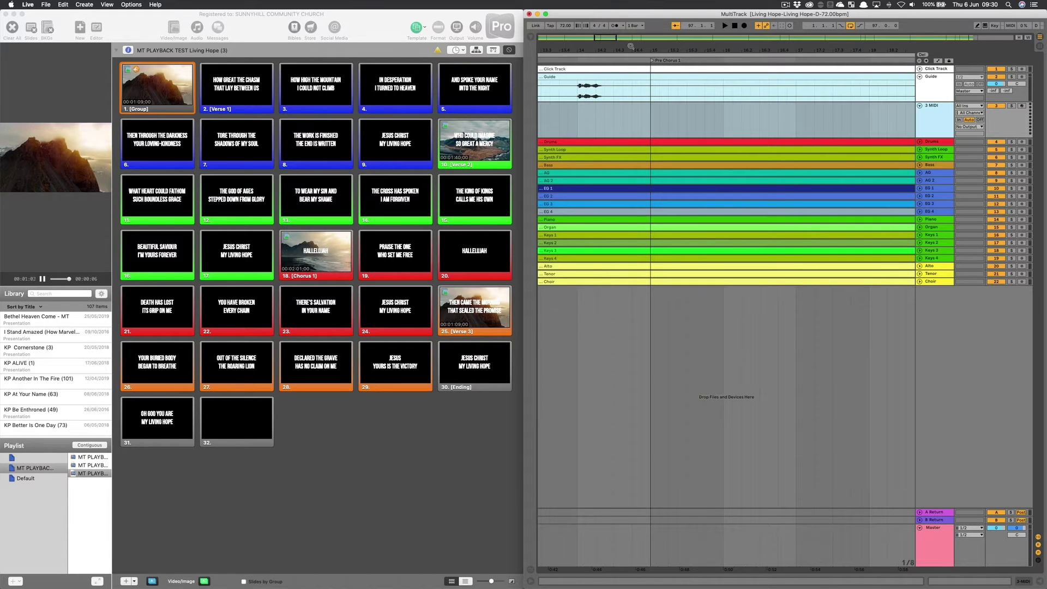
# Step: Switch the arrangement to Fixed Grid 1/4 and scroll back to the song start
pyautogui.rightClick(676, 118)
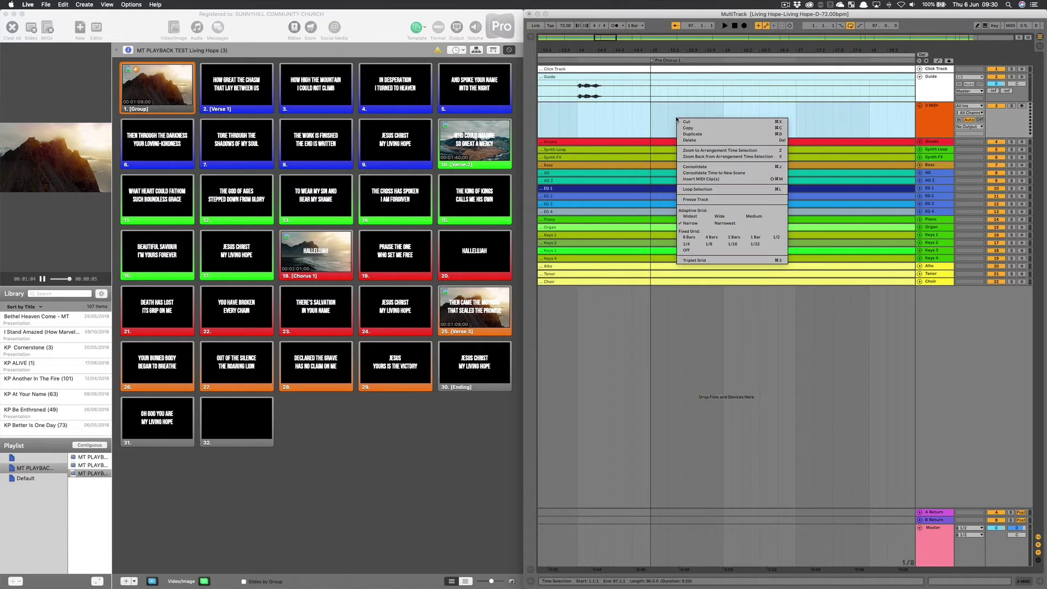
pyautogui.click(691, 244)
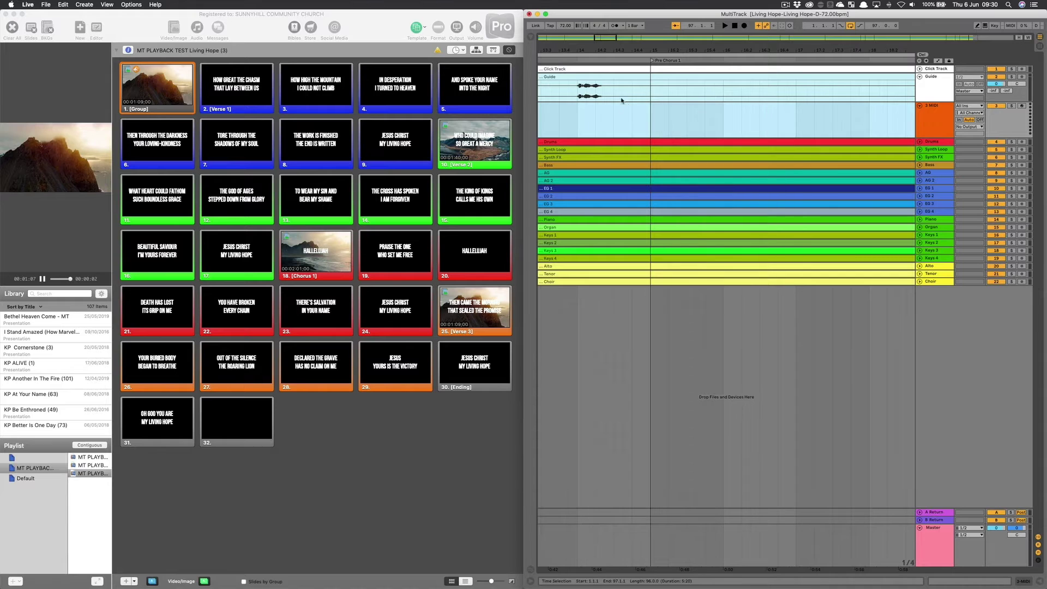
pyautogui.hscroll(-10, 663, 122)
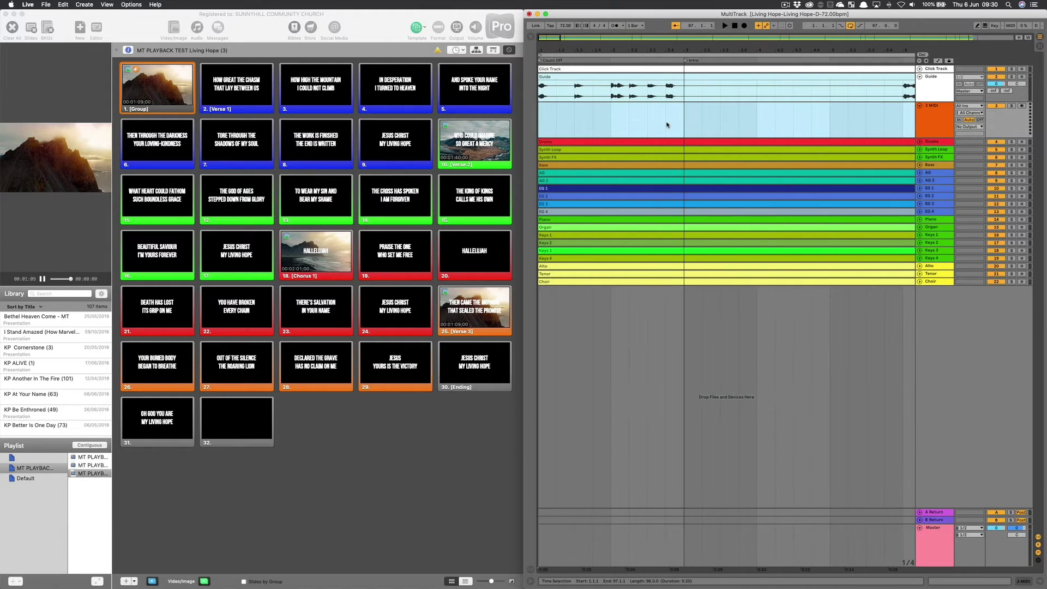
pyautogui.hscroll(5, 666, 125)
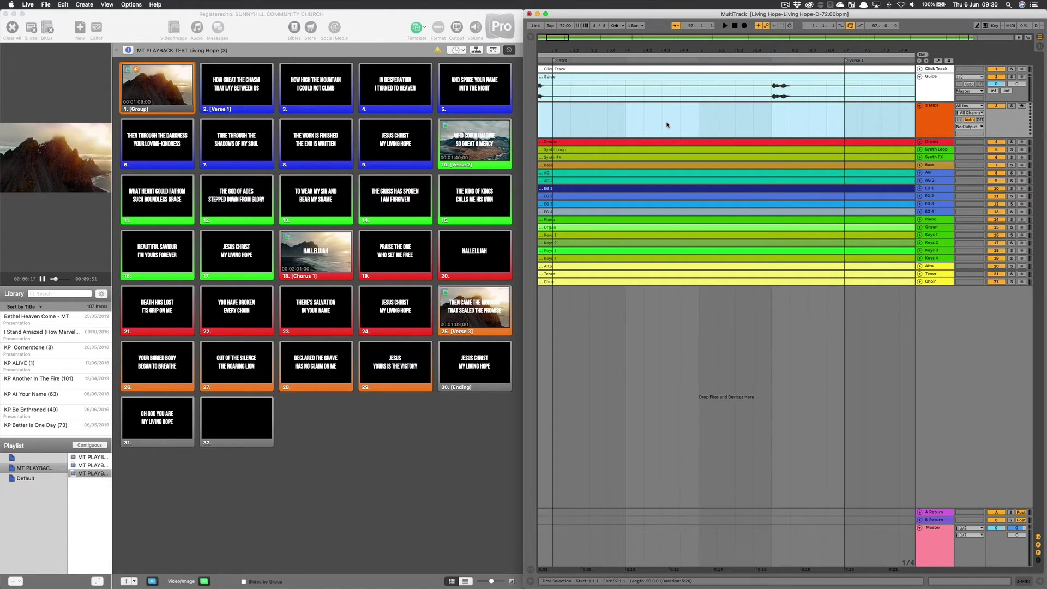
# Step: In the browser's MIDI place, expand Pro_Presenter > Select Slide to list Slide 1 to Slide 30
pyautogui.click(532, 36)
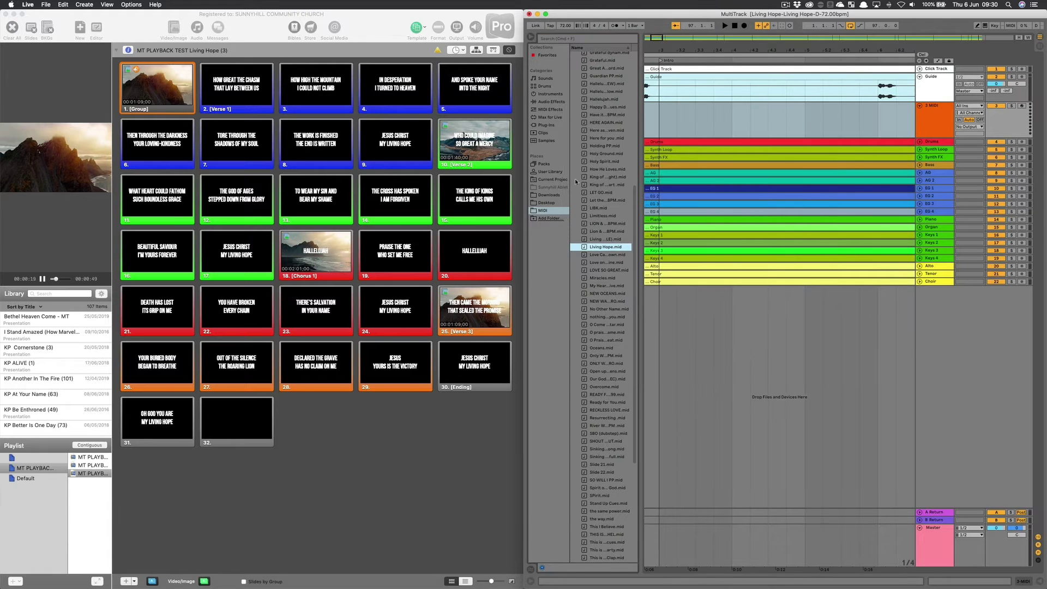
pyautogui.click(547, 209)
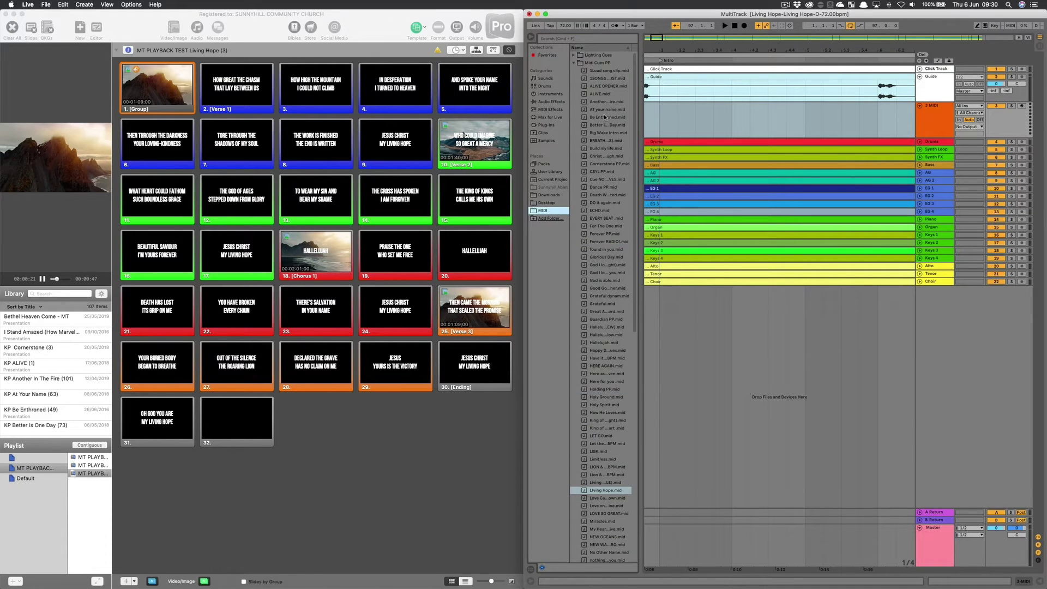
pyautogui.click(574, 63)
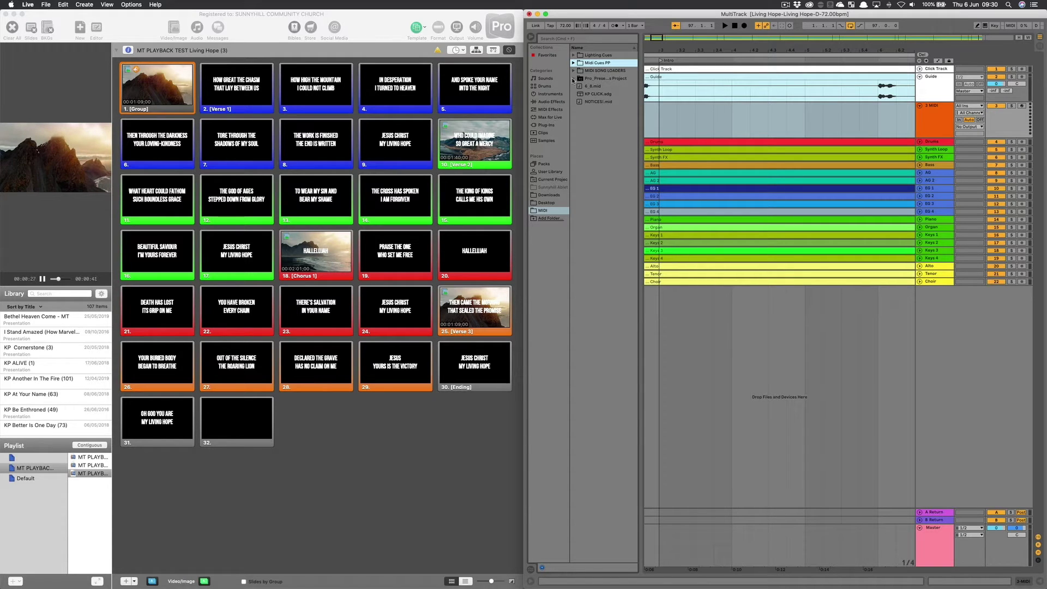
pyautogui.click(573, 79)
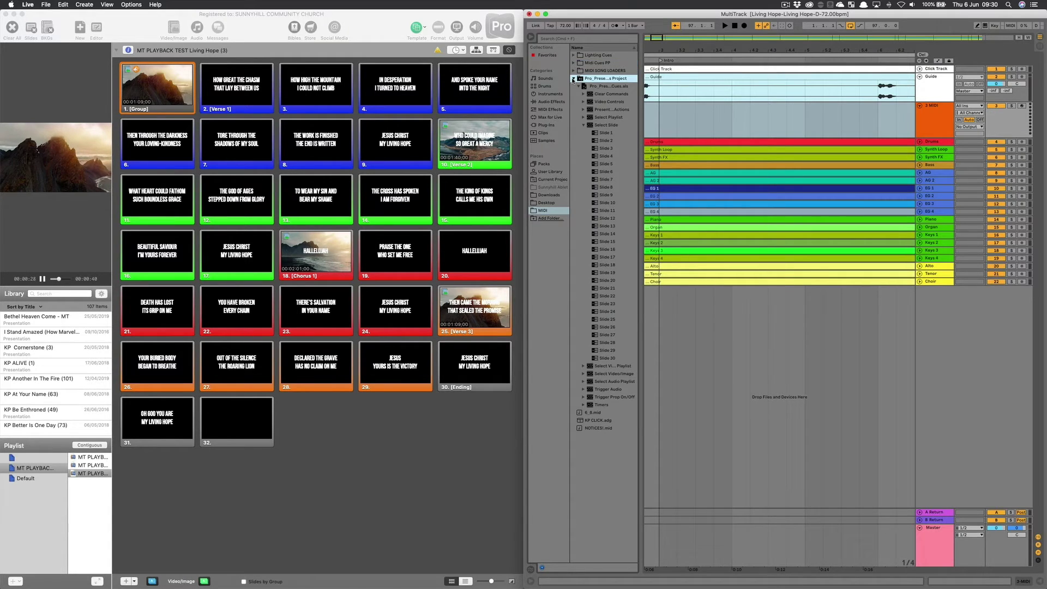
pyautogui.click(583, 126)
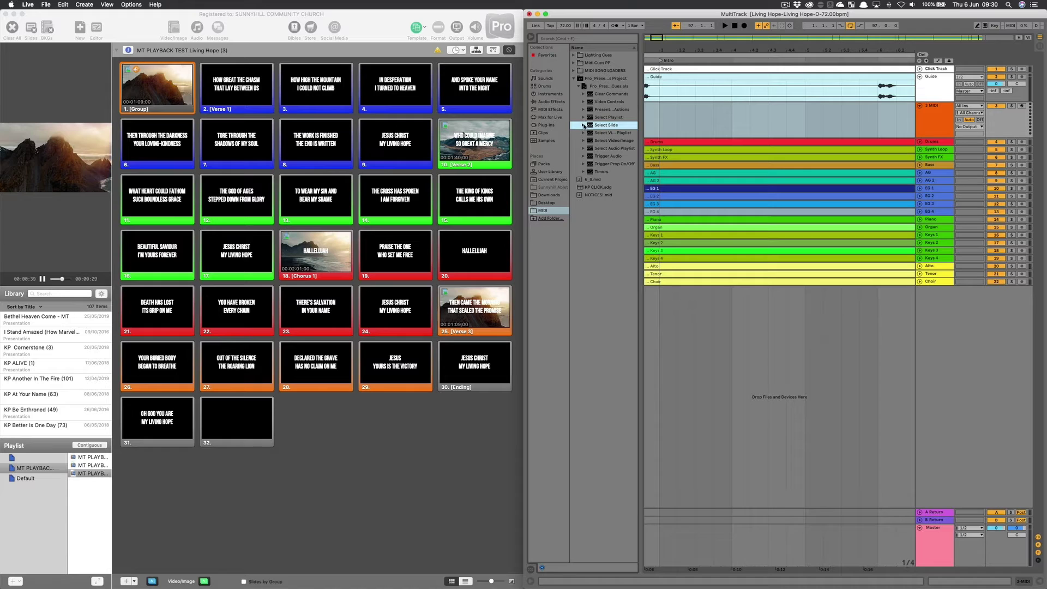
pyautogui.click(583, 126)
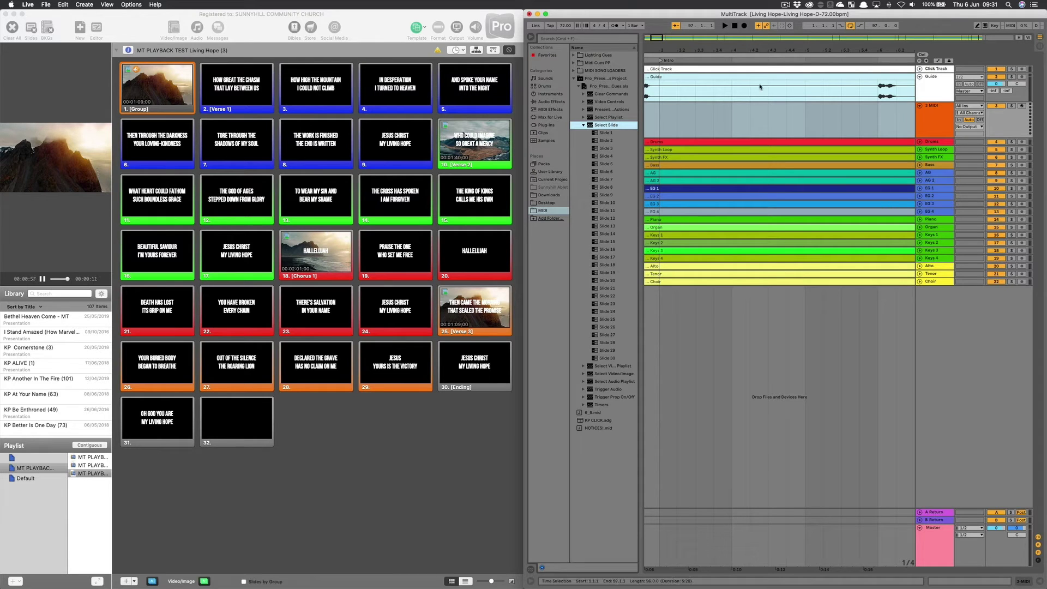
# Step: Start playback from the Intro locator
pyautogui.click(661, 61)
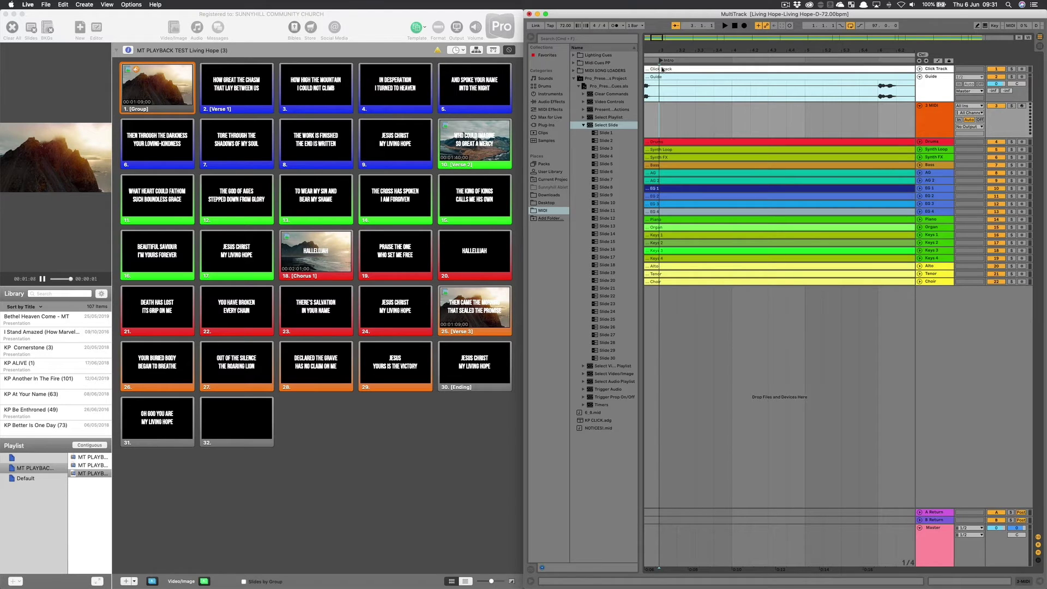
pyautogui.click(762, 99)
pyautogui.press('space')
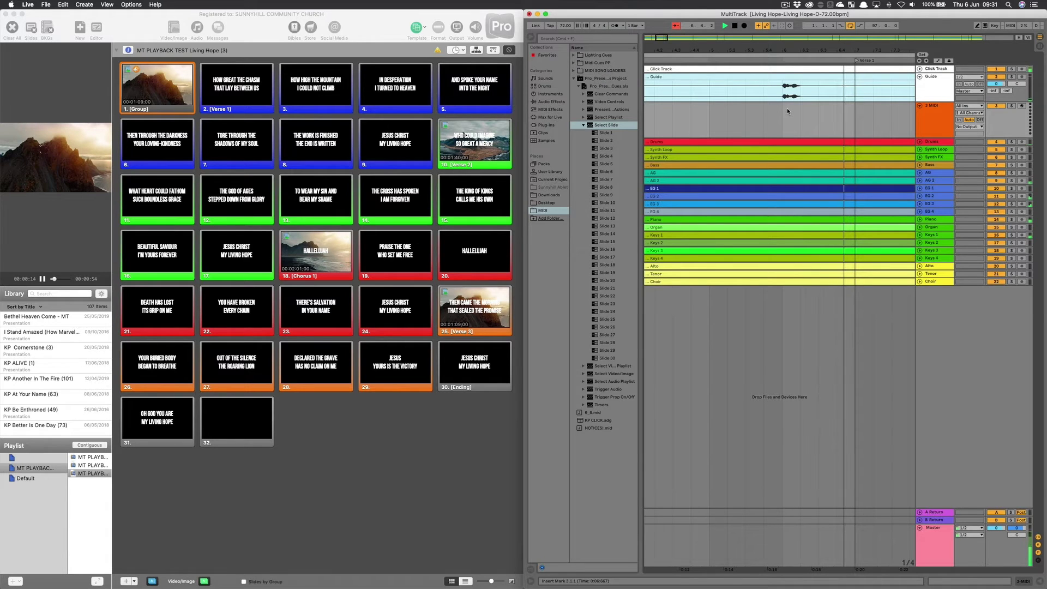
# Step: Place the Slide 2 cue clip on the 3 MIDI track just before Verse 1 and play it back
pyautogui.click(595, 141)
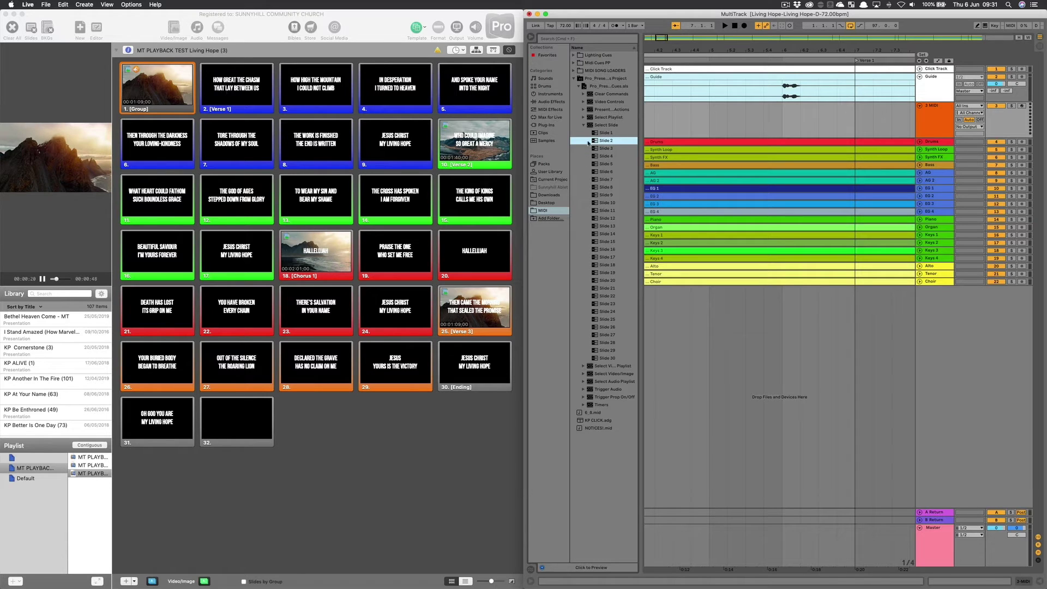
pyautogui.moveTo(594, 140); pyautogui.dragTo(802, 121)
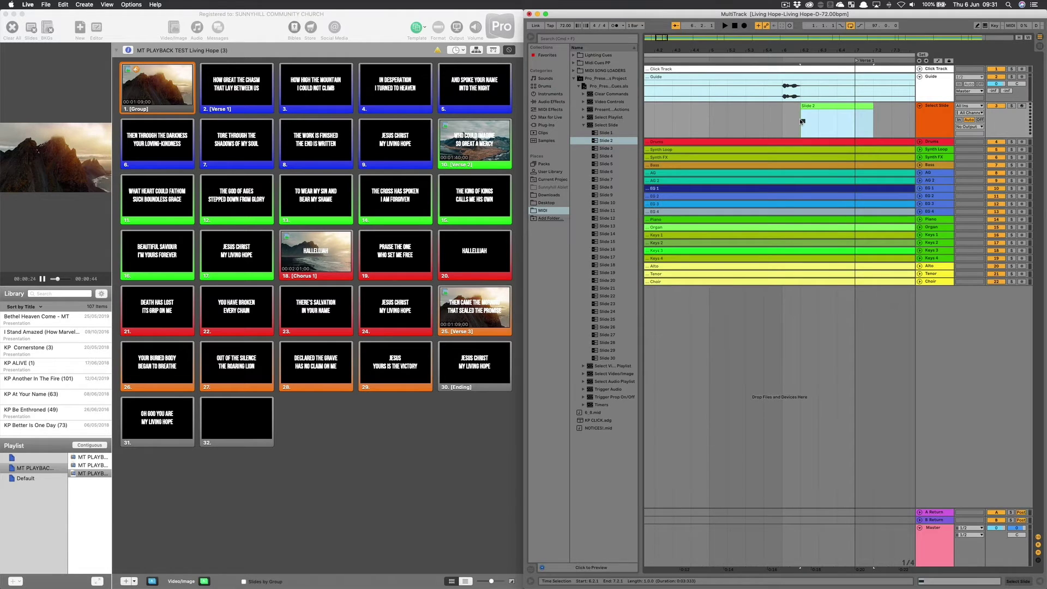
pyautogui.click(709, 58)
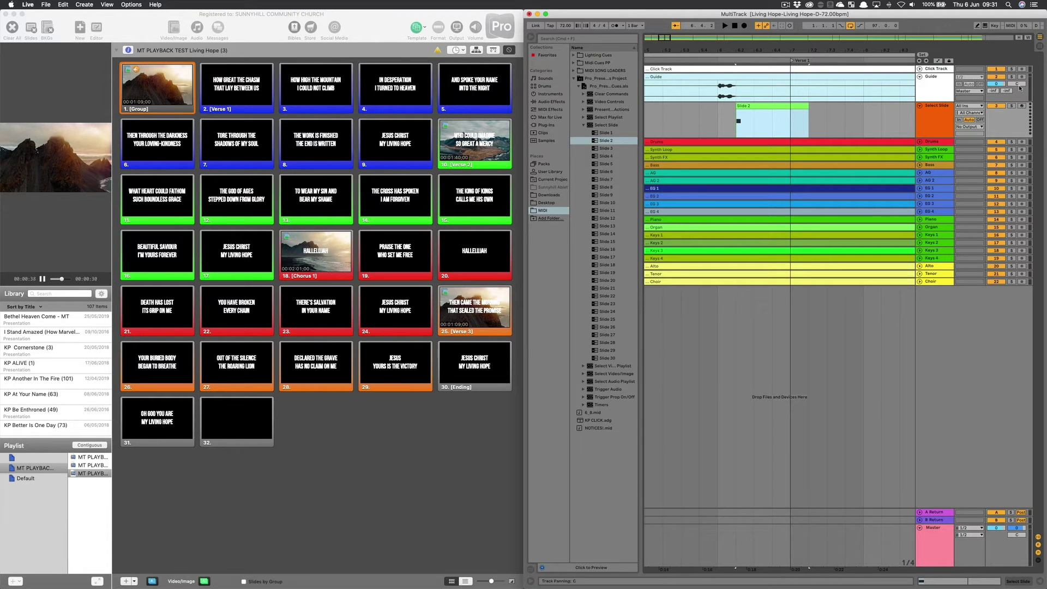
# Step: Set the Select Slide track's MIDI To output to IAC Driver (IAC Bus 2)
pyautogui.click(968, 127)
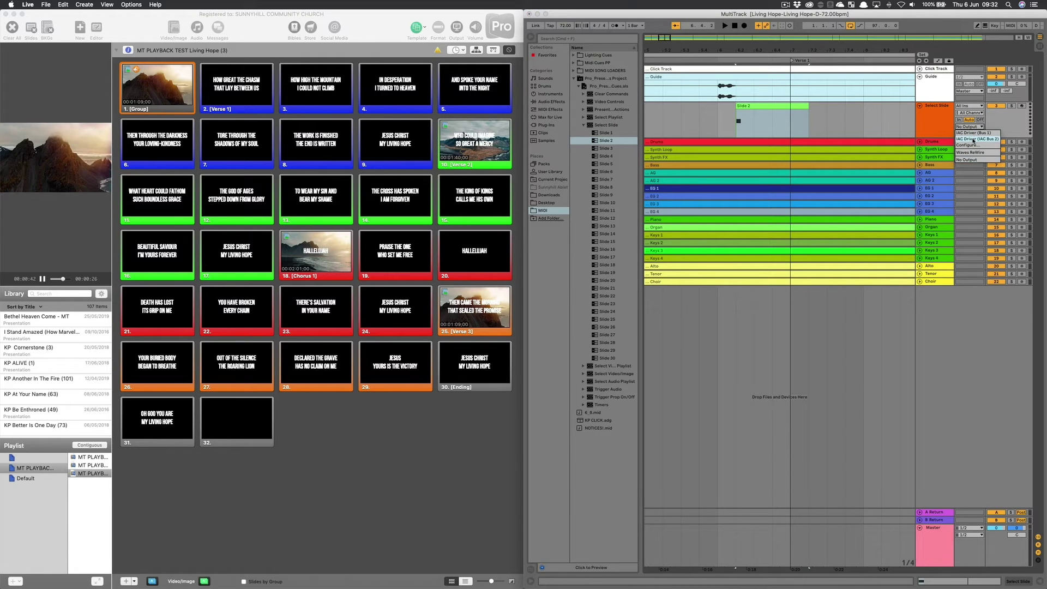
pyautogui.click(973, 140)
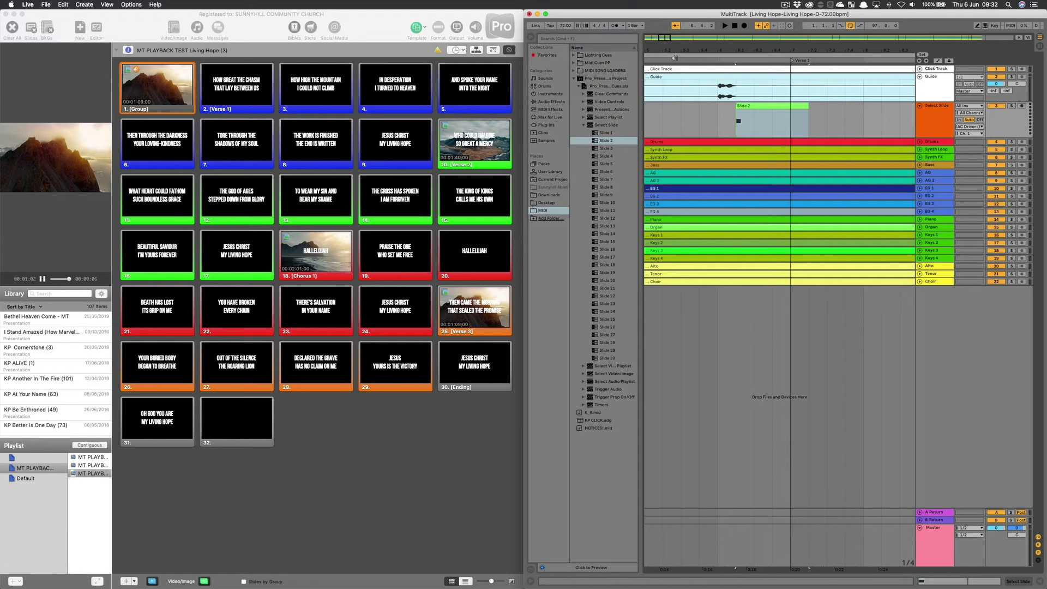
pyautogui.hscroll(-3, 681, 67)
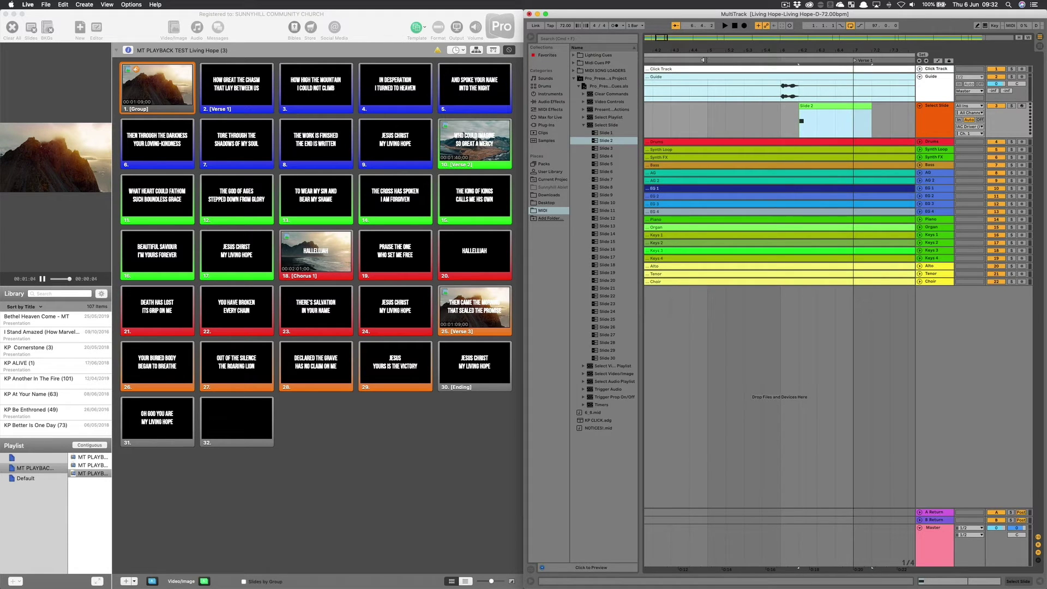
# Step: Add the Slide 3, Slide 4 and Slide 5 cue clips to the Select Slide track
pyautogui.click(703, 59)
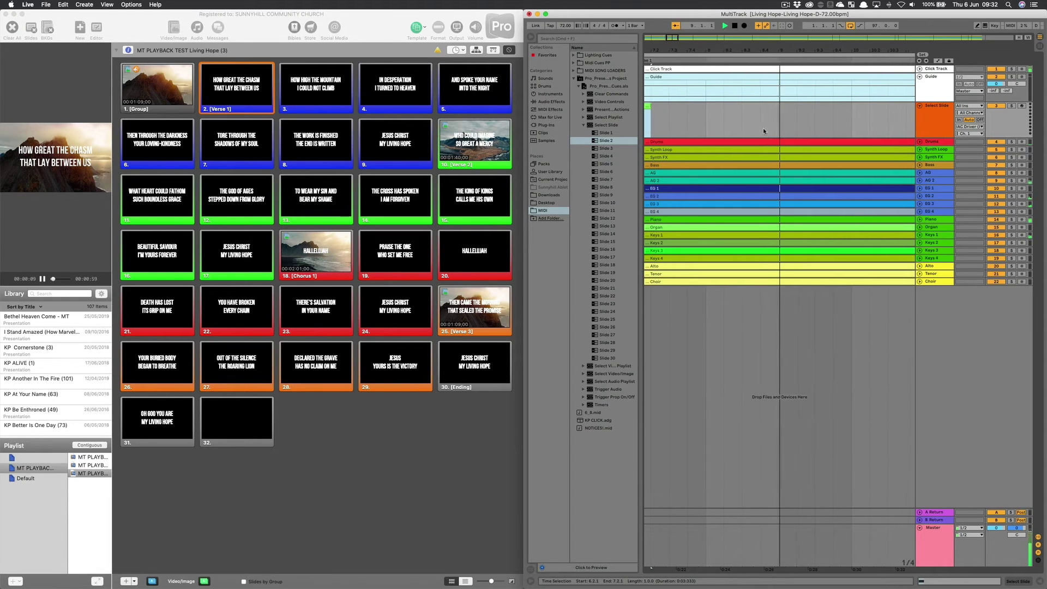
pyautogui.moveTo(594, 148); pyautogui.dragTo(738, 114)
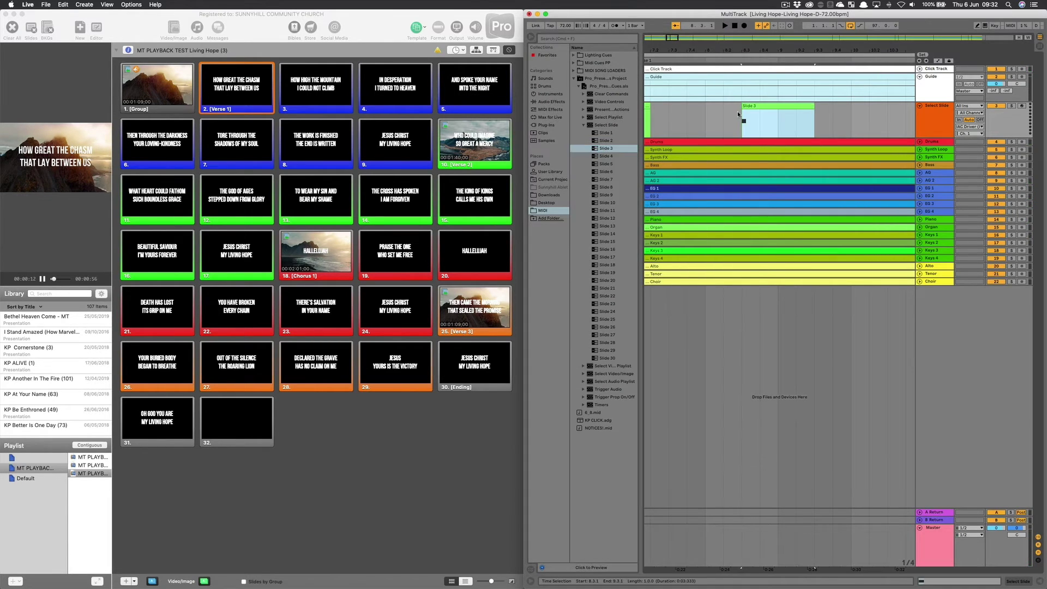
pyautogui.click(707, 60)
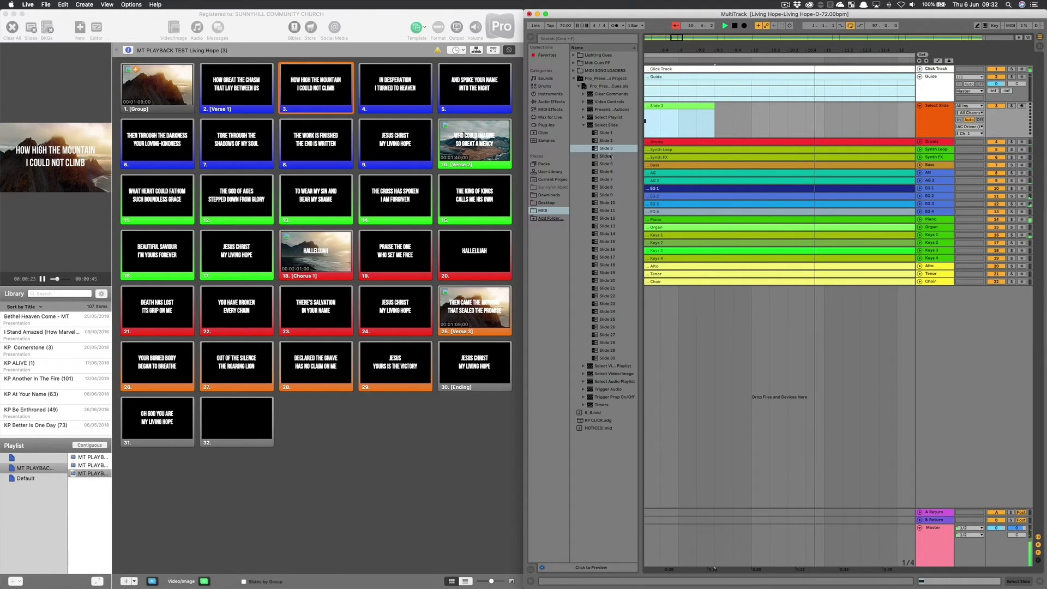
pyautogui.click(598, 156)
pyautogui.moveTo(598, 159); pyautogui.dragTo(773, 121)
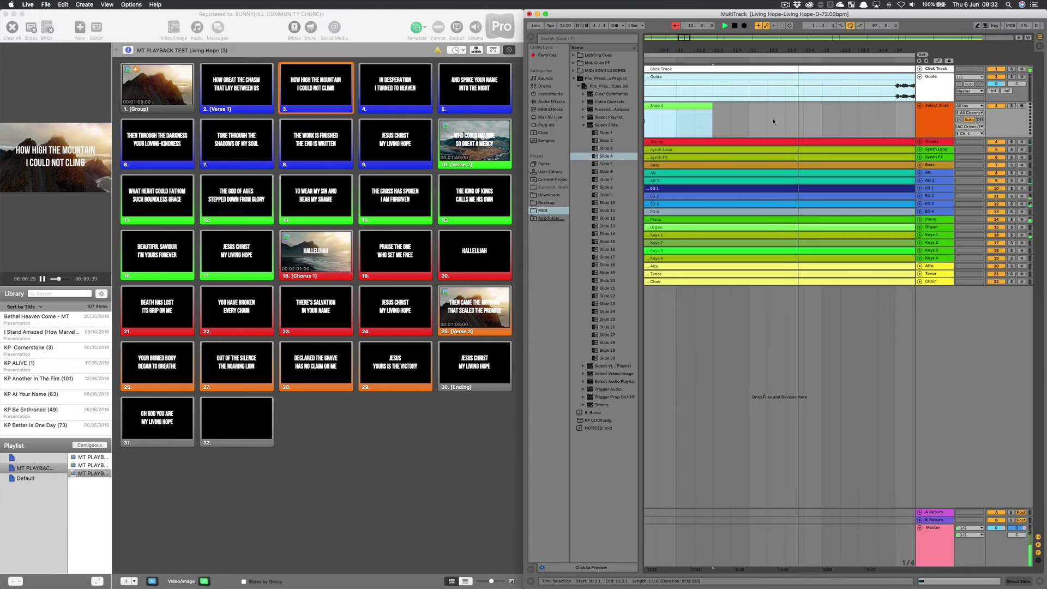
pyautogui.moveTo(604, 163)
pyautogui.mouseDown()
pyautogui.moveTo(770, 125)
pyautogui.moveTo(766, 118)
pyautogui.mouseUp()
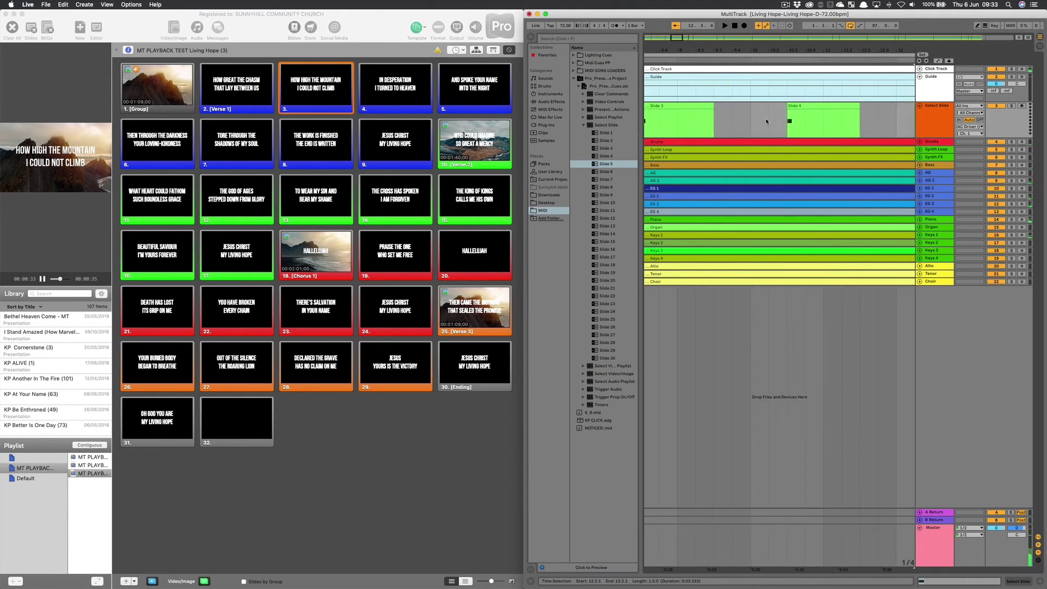
# Step: Stop playback, zoom out and select the slide clip at bar 12.2
pyautogui.press('space')
pyautogui.press('space')
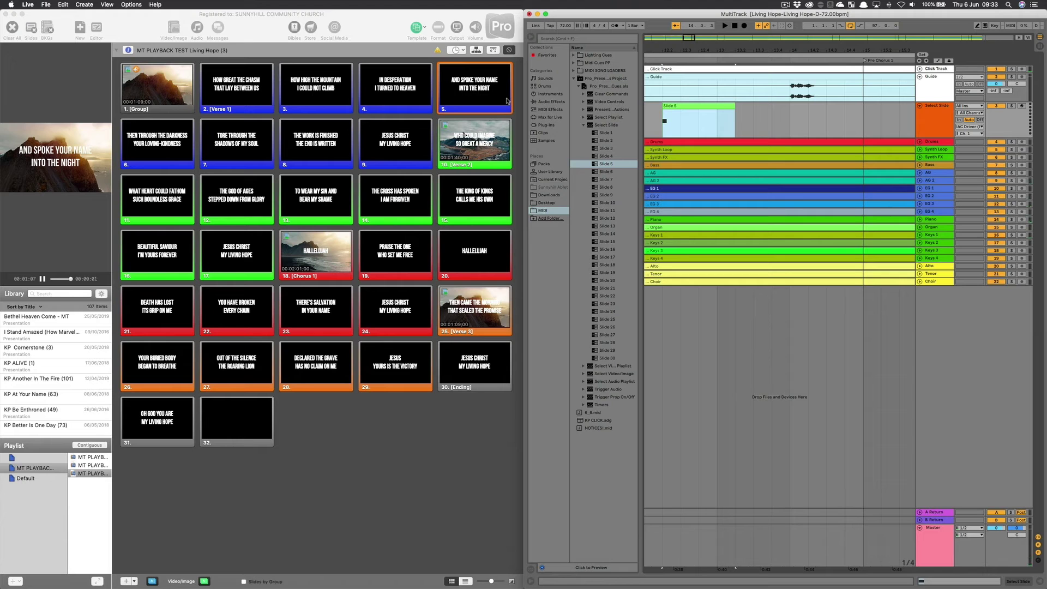
pyautogui.moveTo(733, 48); pyautogui.dragTo(719, 48)
pyautogui.click(722, 129)
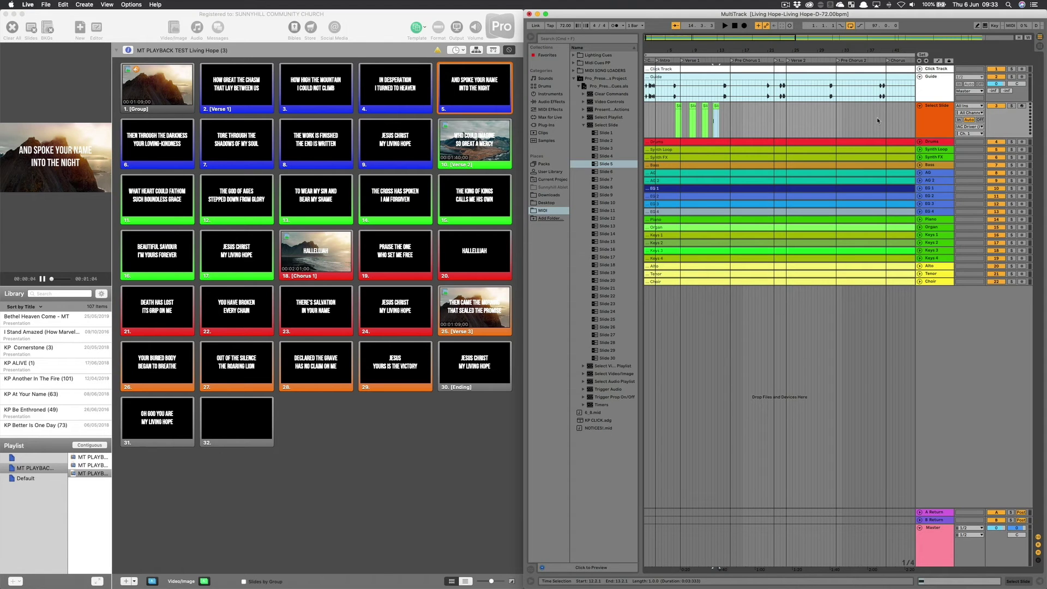
# Step: Hide the browser, zoom out to the whole song, and select the slide clip at bar 12.2
pyautogui.click(531, 37)
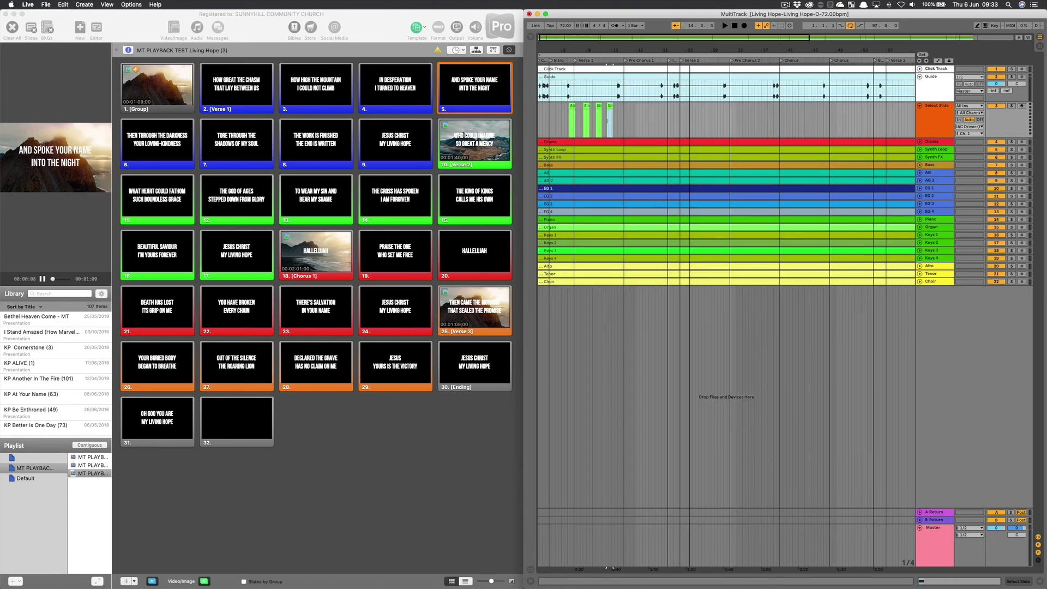
pyautogui.press('-')
pyautogui.press('-')
pyautogui.press('-')
pyautogui.press('-')
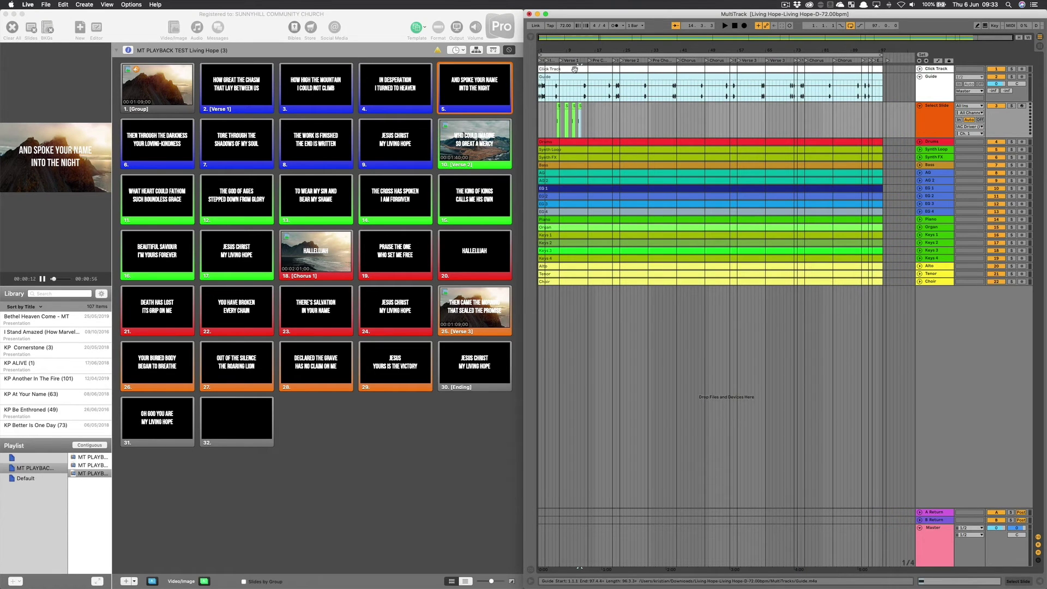
pyautogui.click(568, 114)
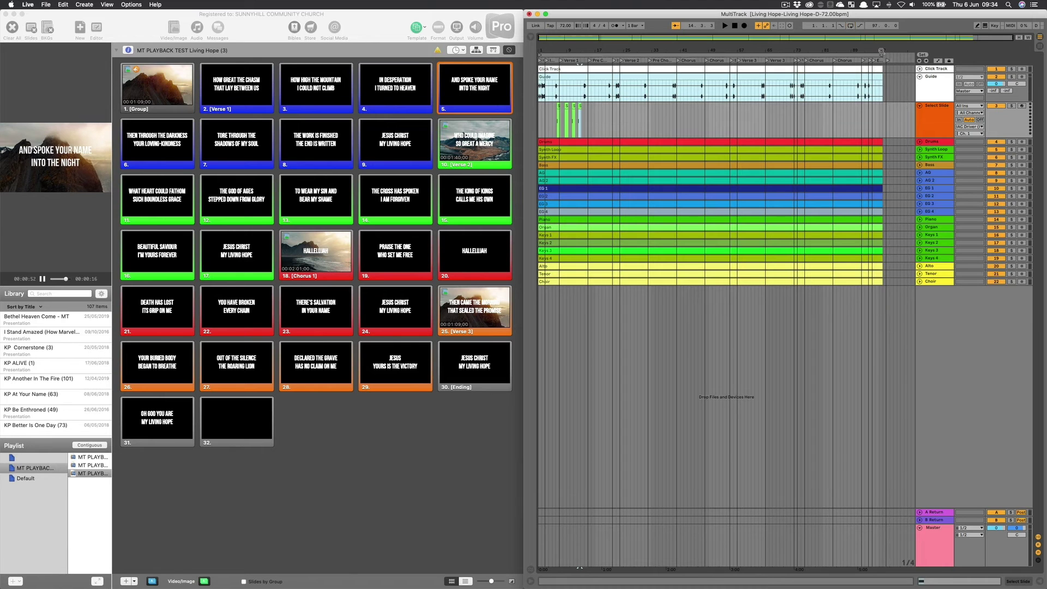
# Step: Select a time range across the Select Slide lane and consolidate the slide clips with Cmd+J
pyautogui.moveTo(881, 50); pyautogui.dragTo(883, 119)
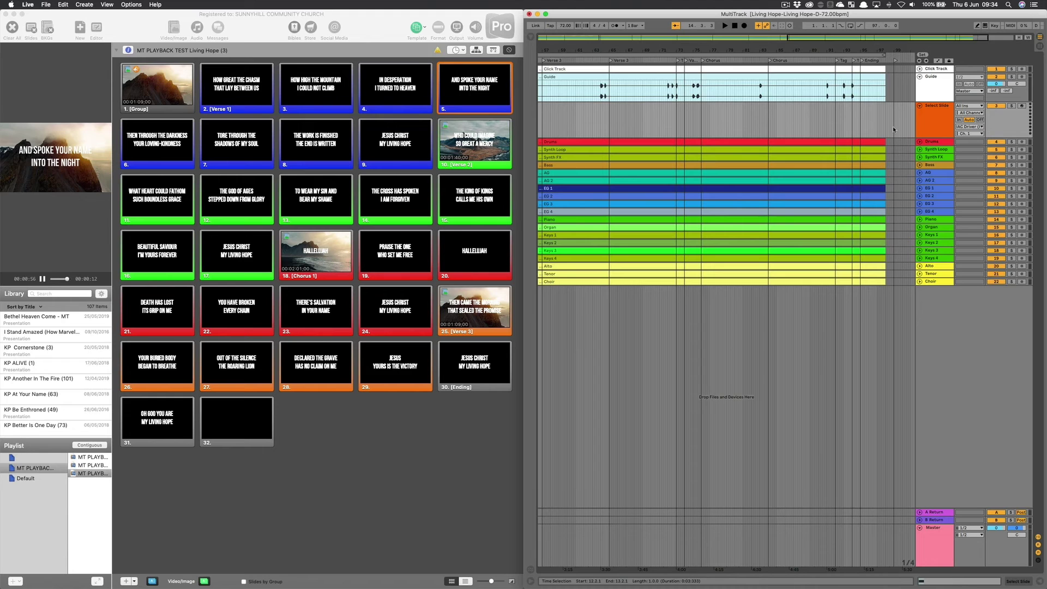
pyautogui.moveTo(892, 126); pyautogui.dragTo(532, 123)
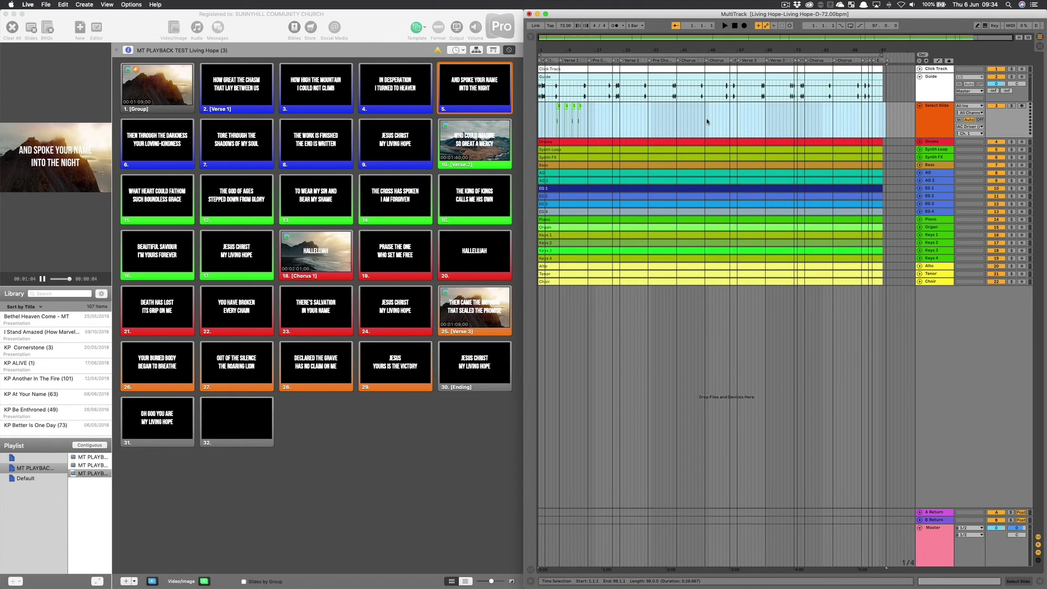
pyautogui.press('super+j')
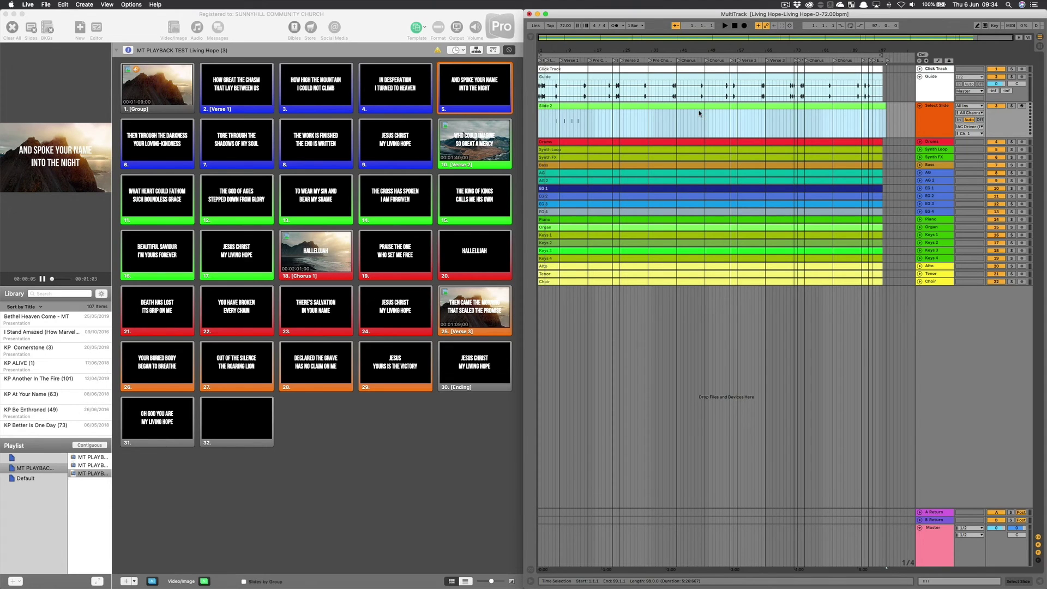
# Step: Dismiss the Slide 2 clip's options menu and fold the Select Slide track to one row
pyautogui.rightClick(696, 106)
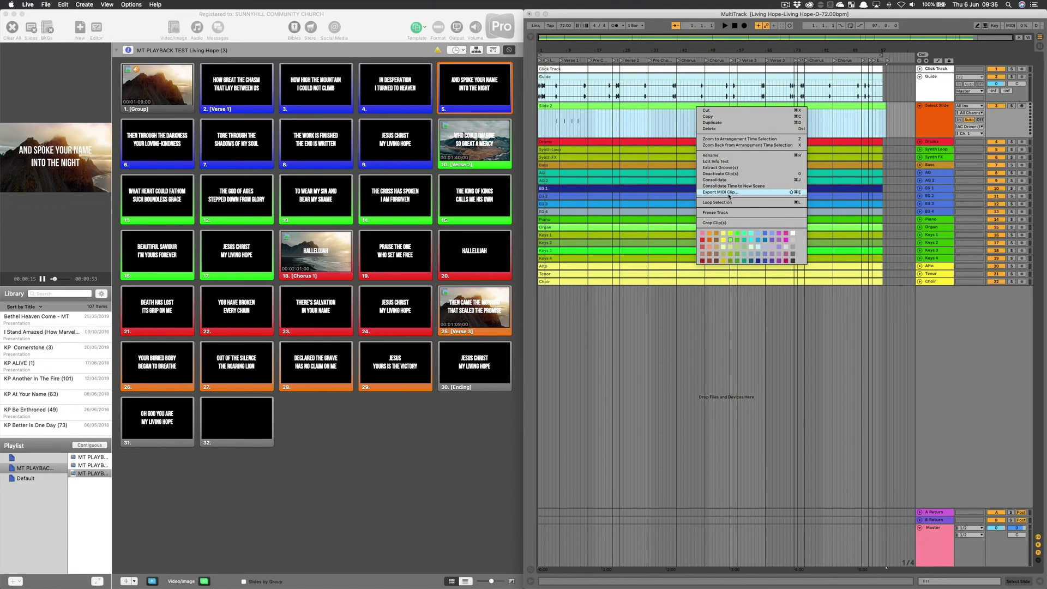
pyautogui.click(920, 107)
pyautogui.click(920, 107)
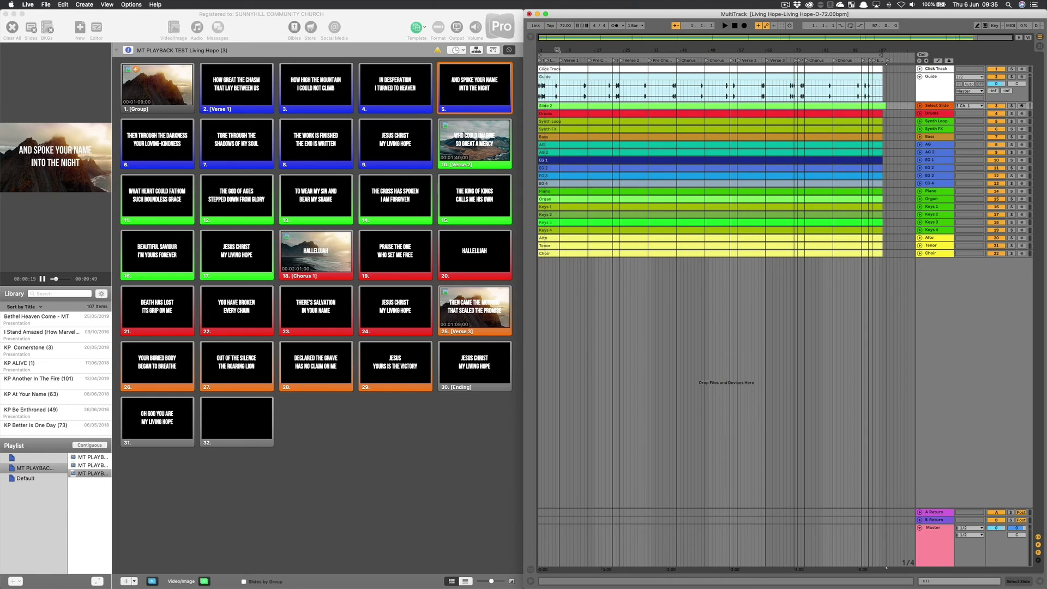
# Step: Import Living Hope.mid from Midi Cues PP into the arrangement without tempo data, then hide the browser
pyautogui.click(530, 37)
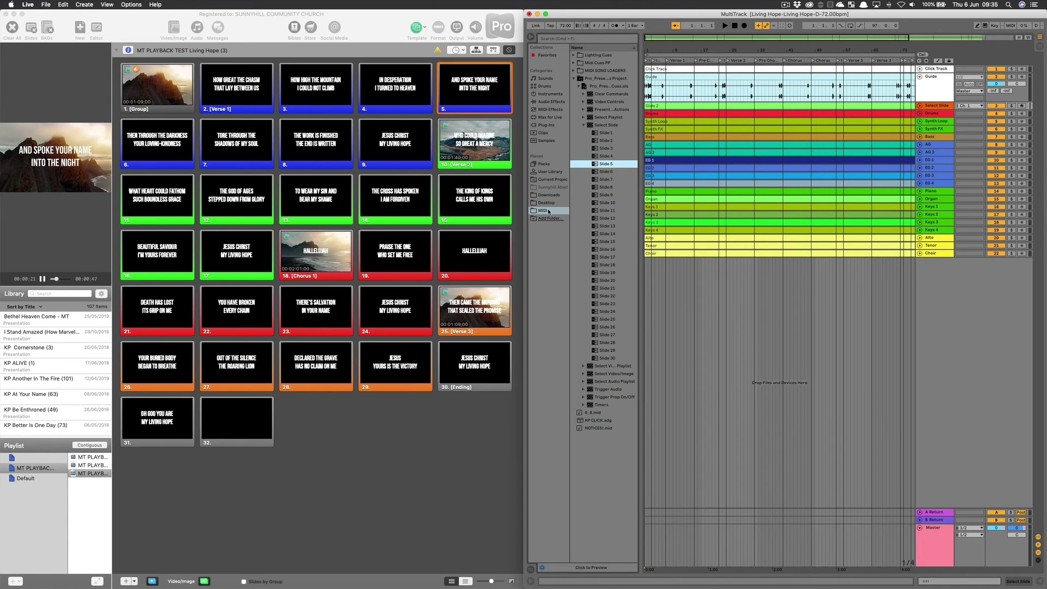
pyautogui.click(574, 78)
pyautogui.click(574, 63)
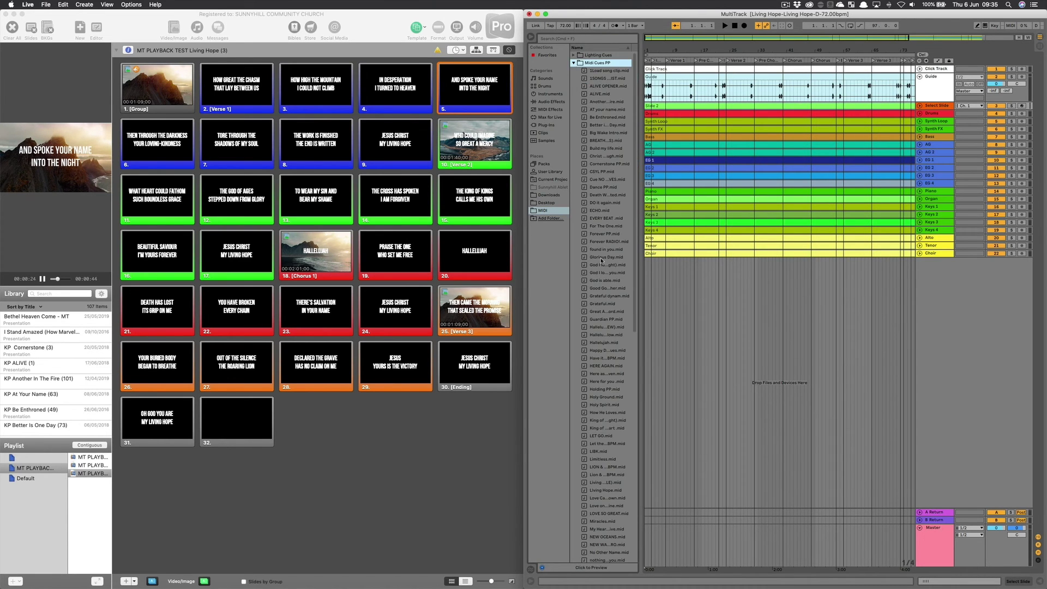
pyautogui.scroll(-5, 601, 257)
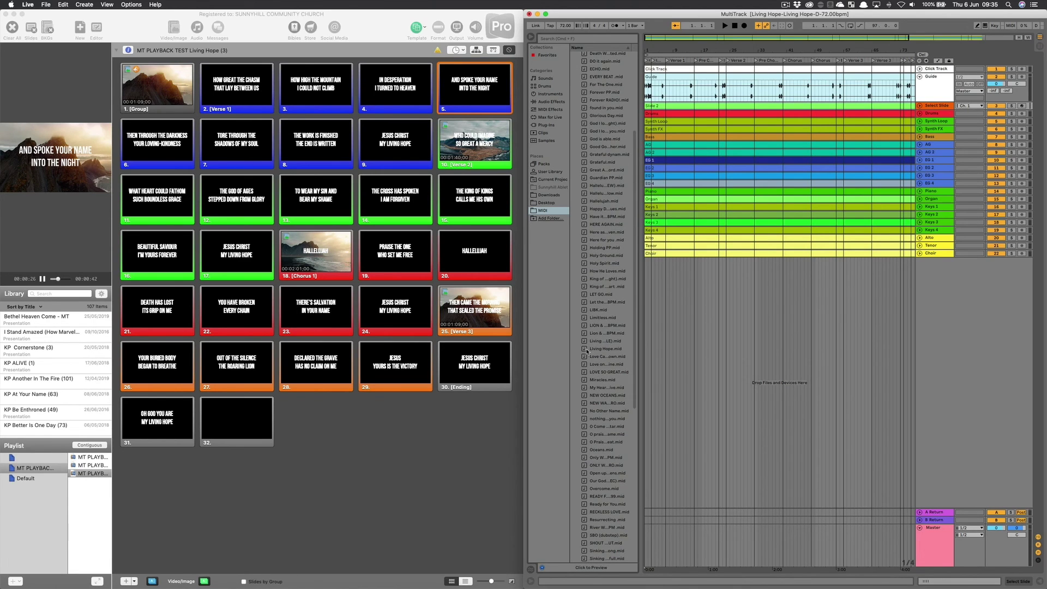
pyautogui.moveTo(588, 350); pyautogui.dragTo(648, 281)
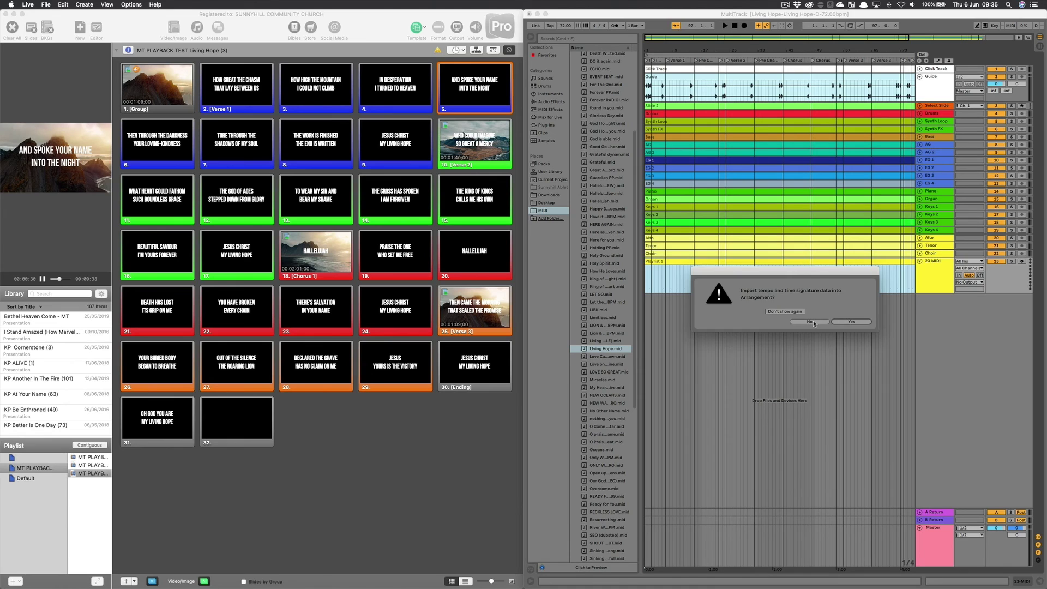
pyautogui.click(810, 322)
pyautogui.click(532, 46)
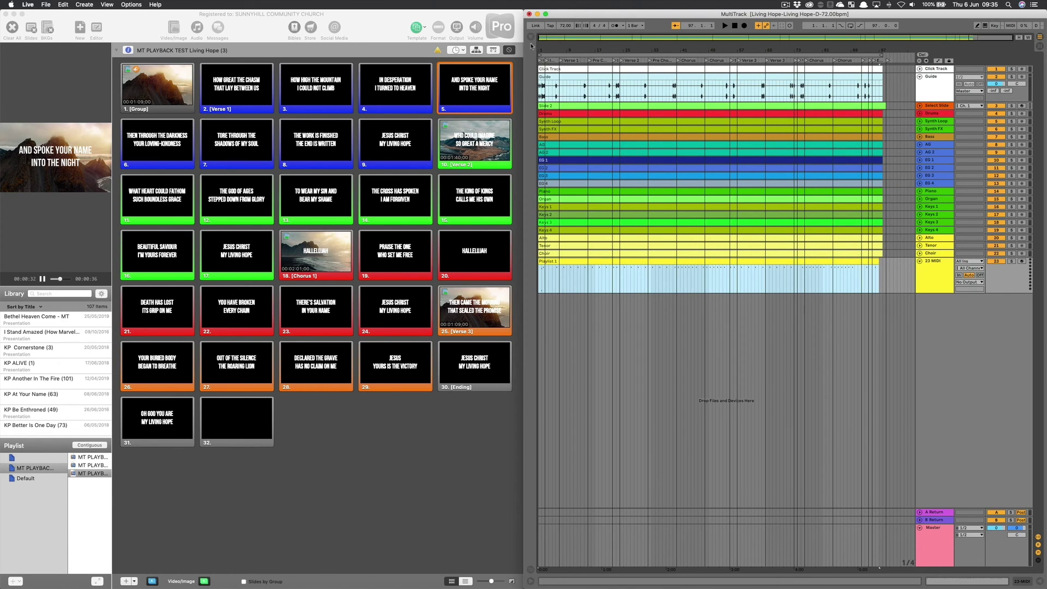
pyautogui.click(595, 281)
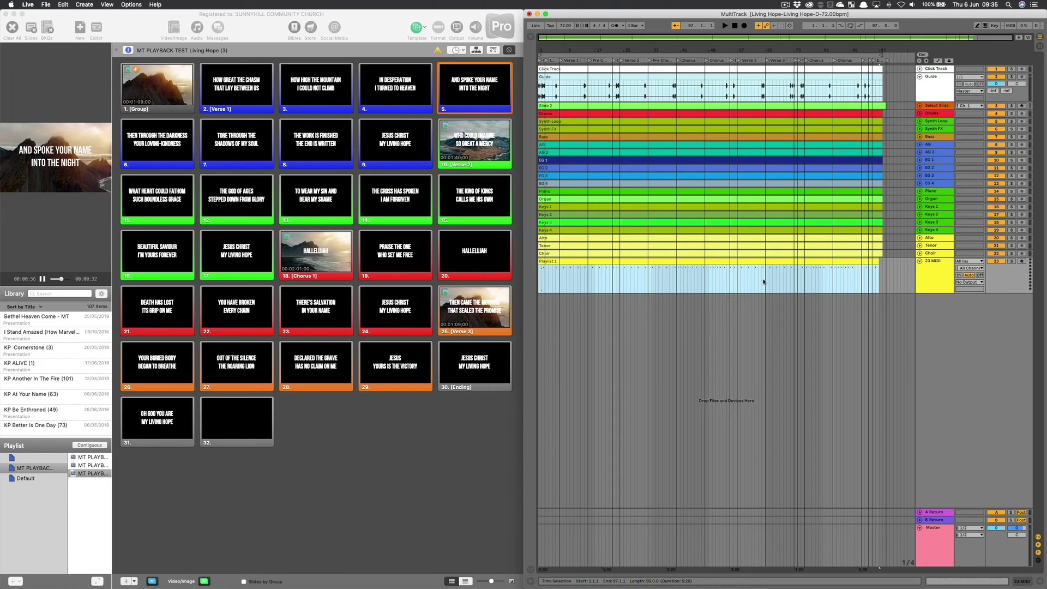
# Step: Open the Playlist 1 clip in Clip View and show slide 1 on the ProPresenter output
pyautogui.doubleClick(600, 263)
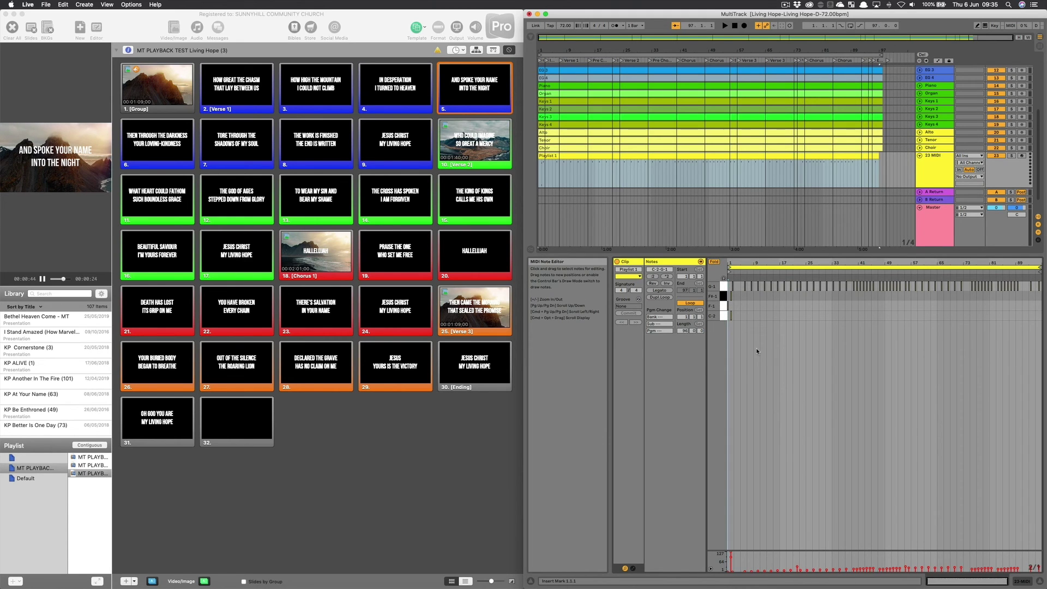
pyautogui.click(762, 301)
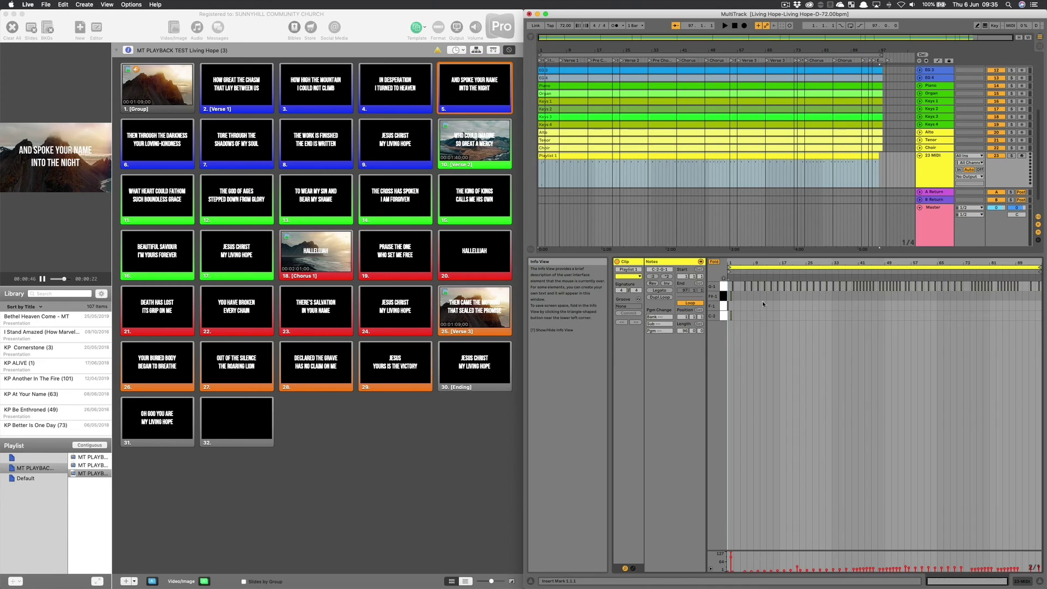
pyautogui.click(170, 96)
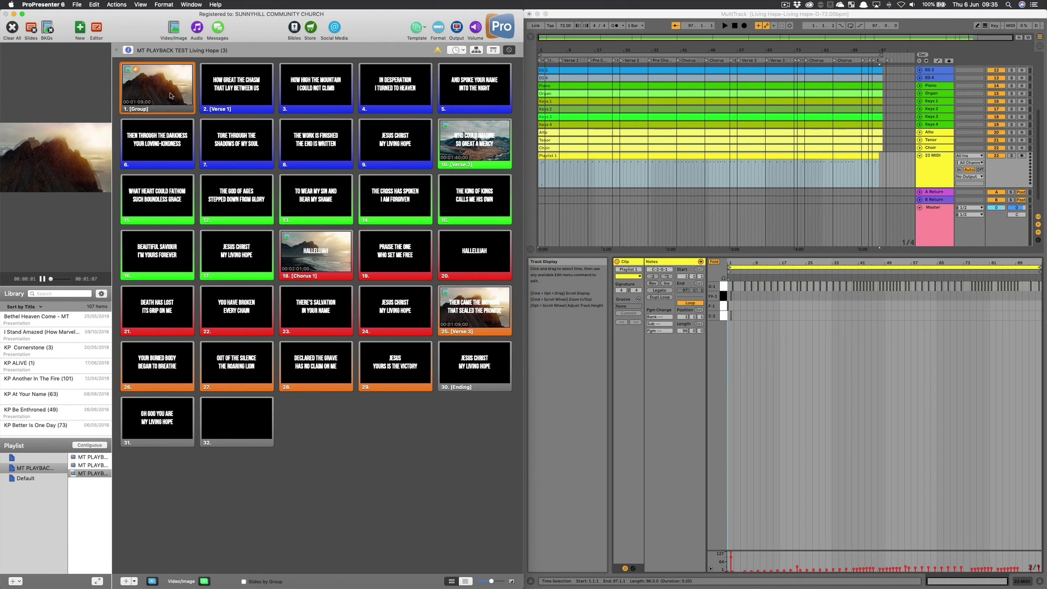
pyautogui.click(166, 97)
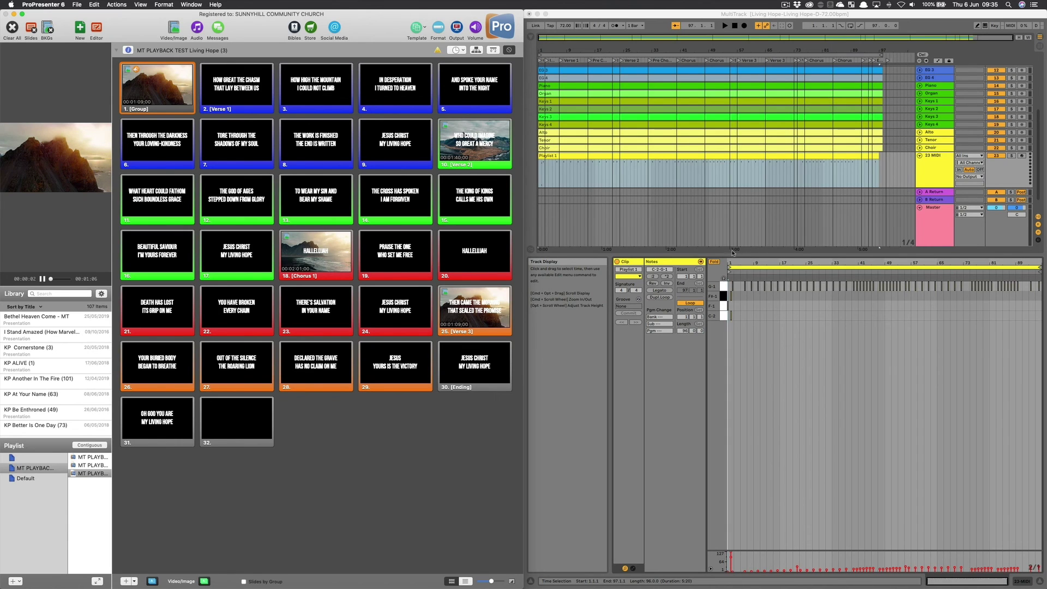
# Step: Zoom the note editor and select the note at bar 12.2
pyautogui.click(751, 291)
pyautogui.scroll(5, 761, 344)
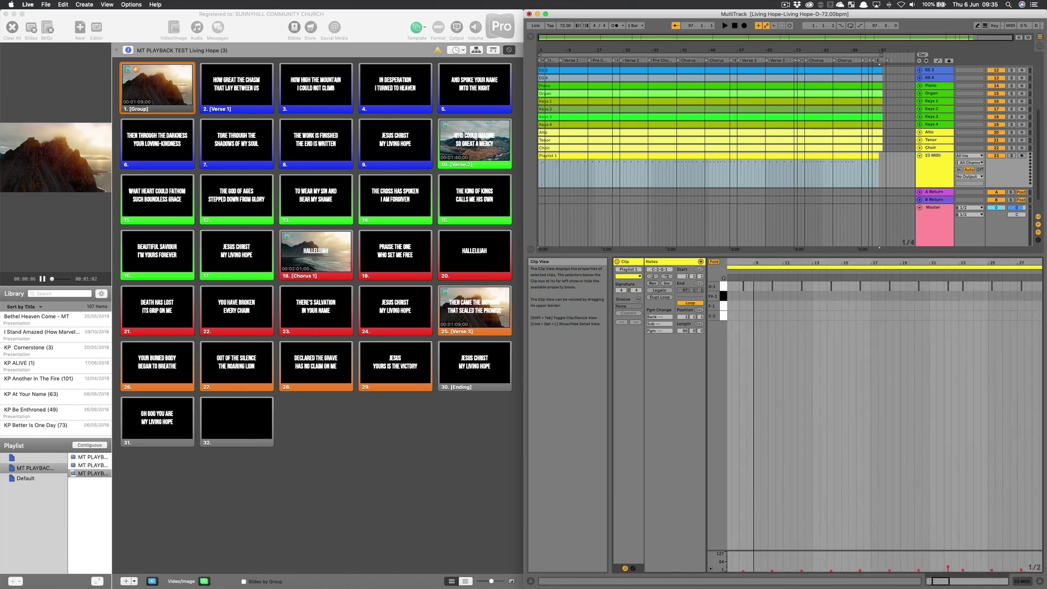
pyautogui.scroll(3, 777, 319)
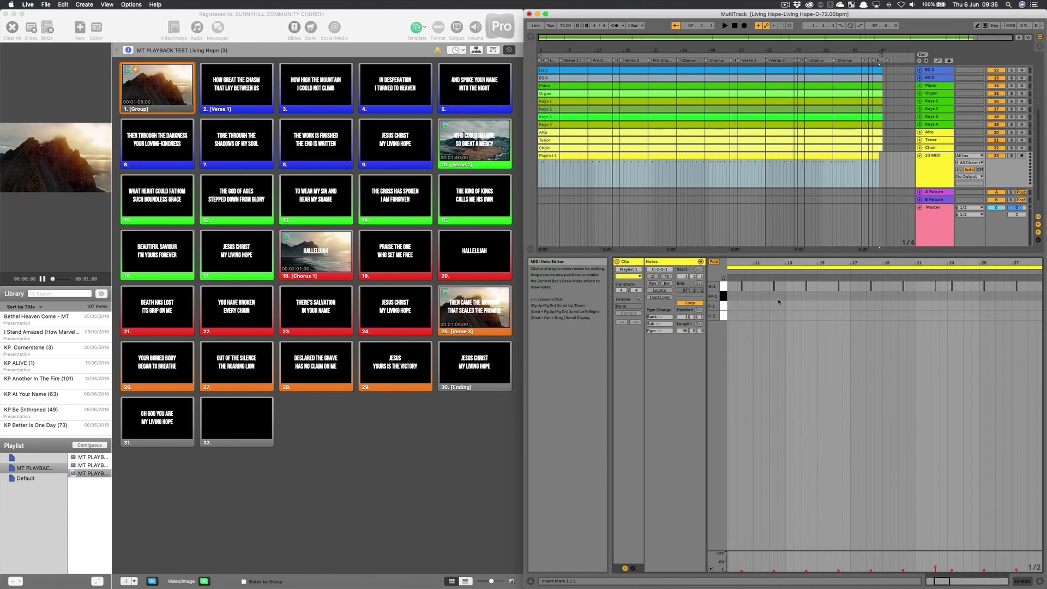
pyautogui.click(773, 286)
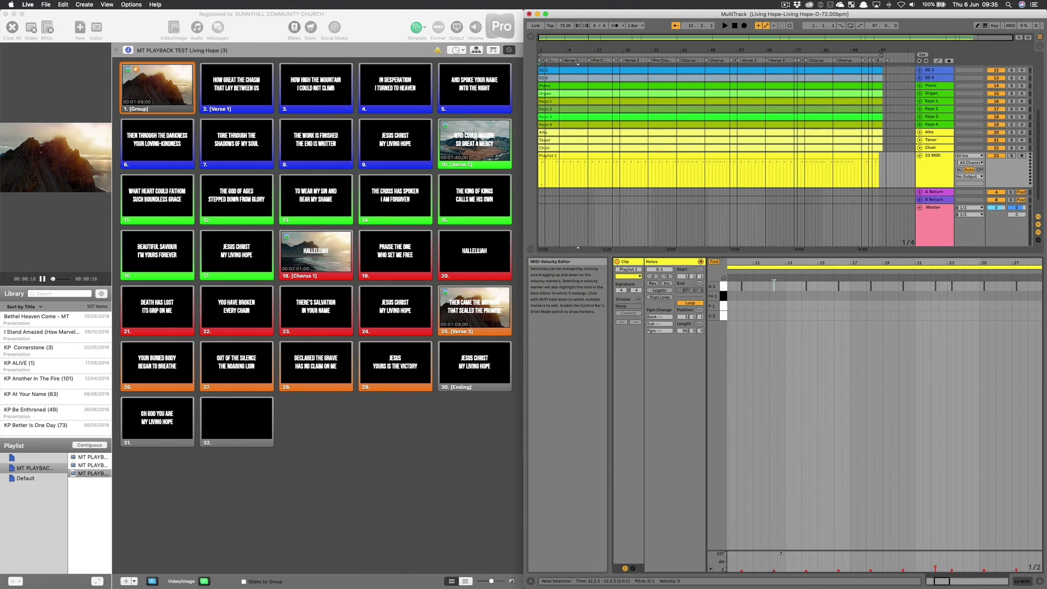
# Step: Enlarge the velocity lane, lower an early cue note's velocity, and zoom out to the full Living Hope clip
pyautogui.moveTo(780, 553); pyautogui.dragTo(788, 365)
pyautogui.hscroll(3, 828, 424)
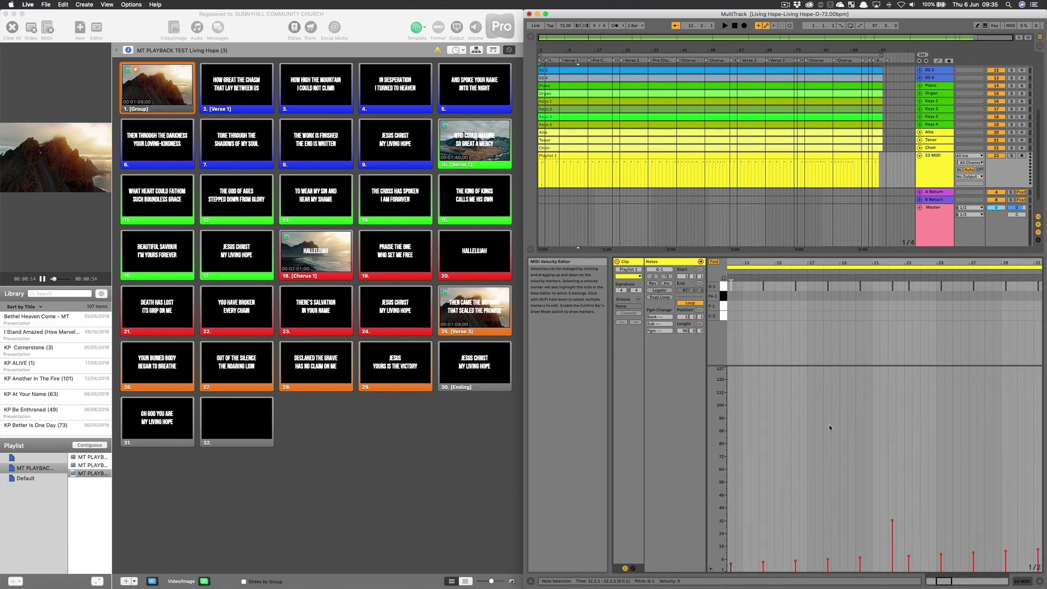
pyautogui.moveTo(762, 562); pyautogui.dragTo(760, 564)
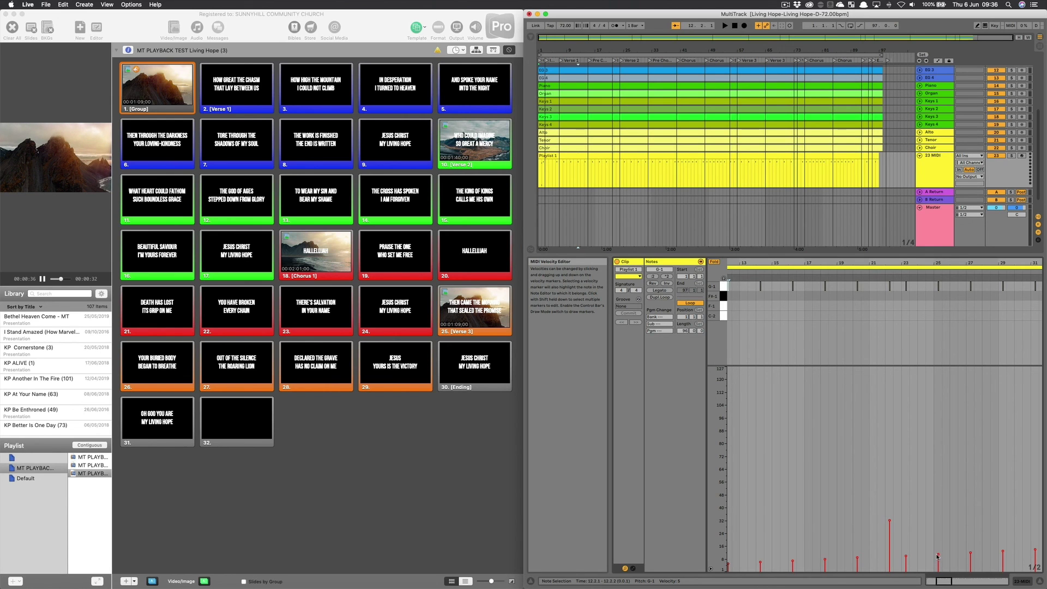
pyautogui.doubleClick(865, 265)
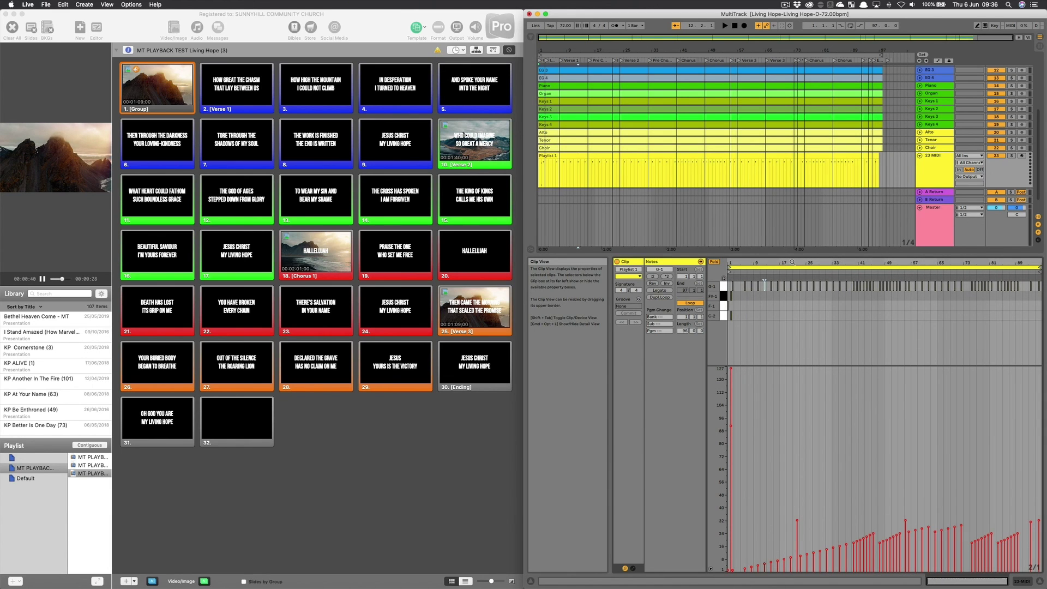